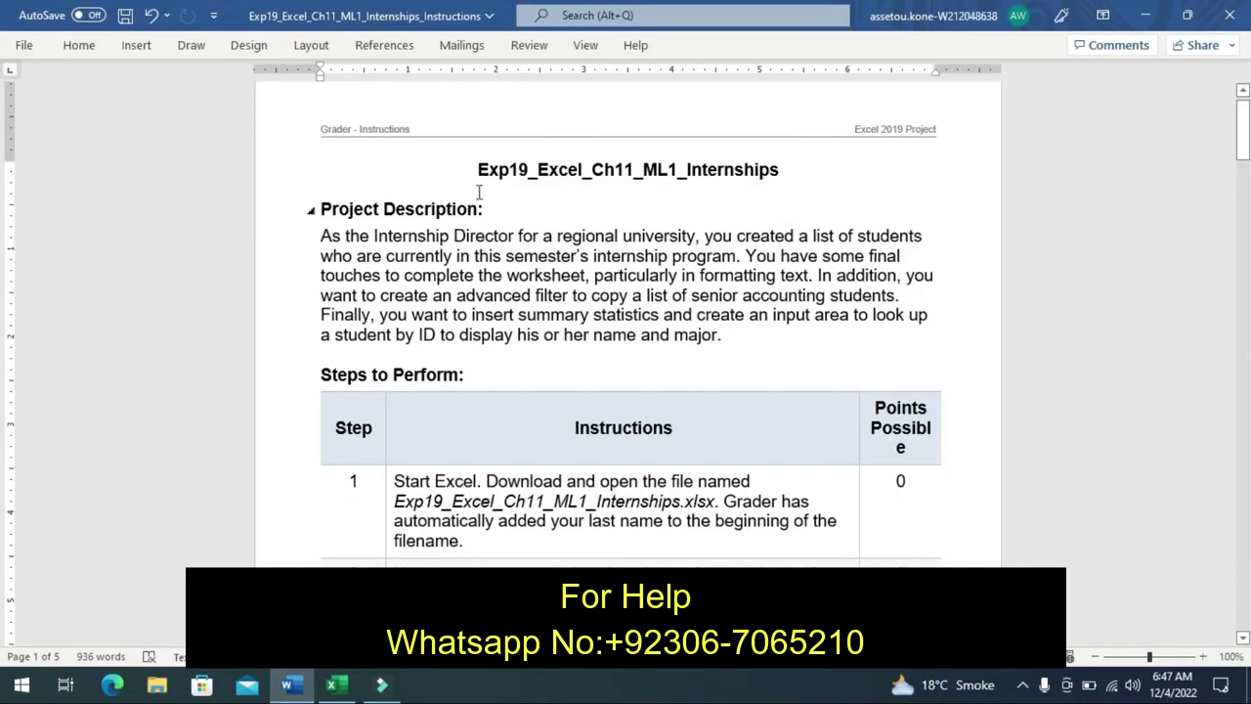
- Highlight the document title in yellow
{"action": "left_click_drag", "start_coordinate": [477, 171], "coordinate": [626, 178]}
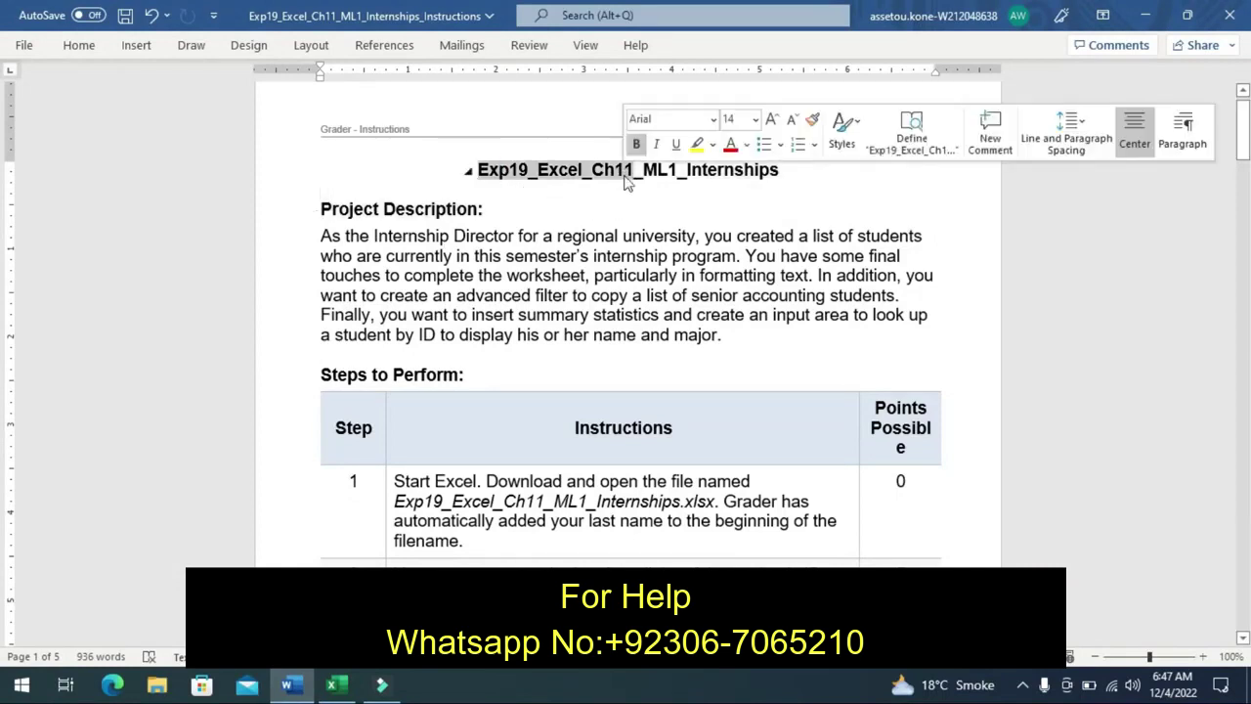
{"action": "left_click", "coordinate": [646, 202]}
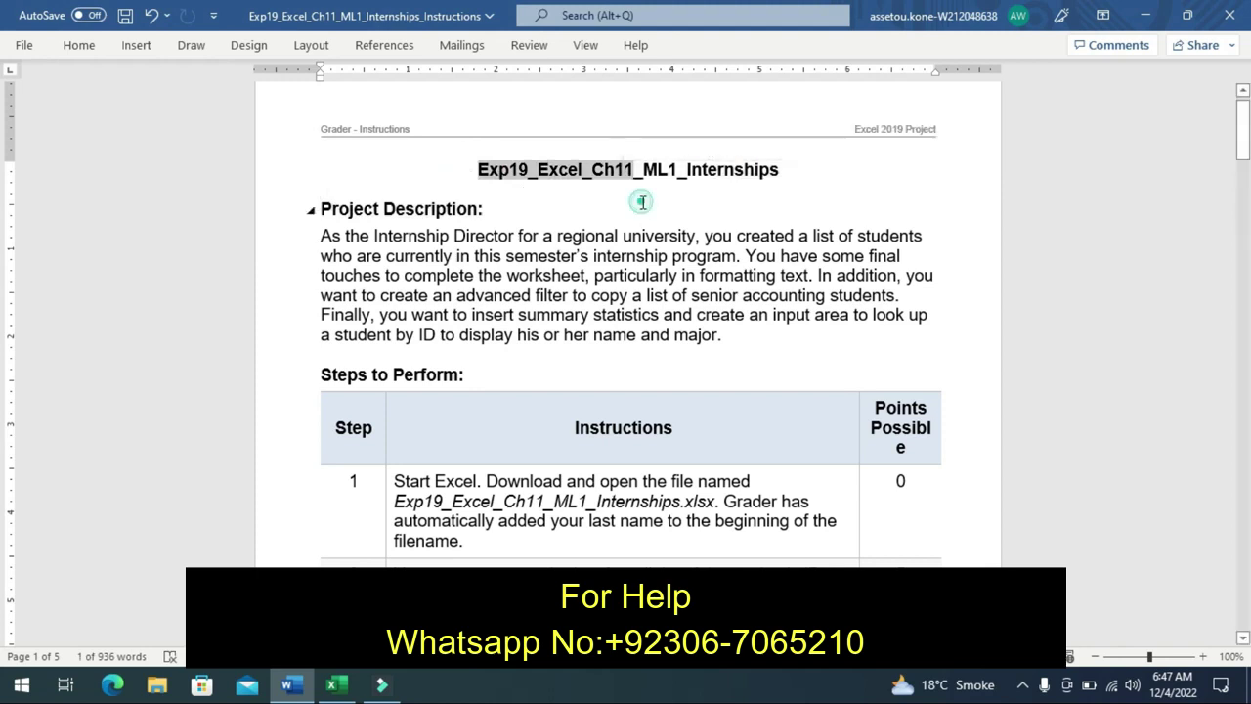
{"action": "left_click_drag", "start_coordinate": [469, 170], "coordinate": [634, 188]}
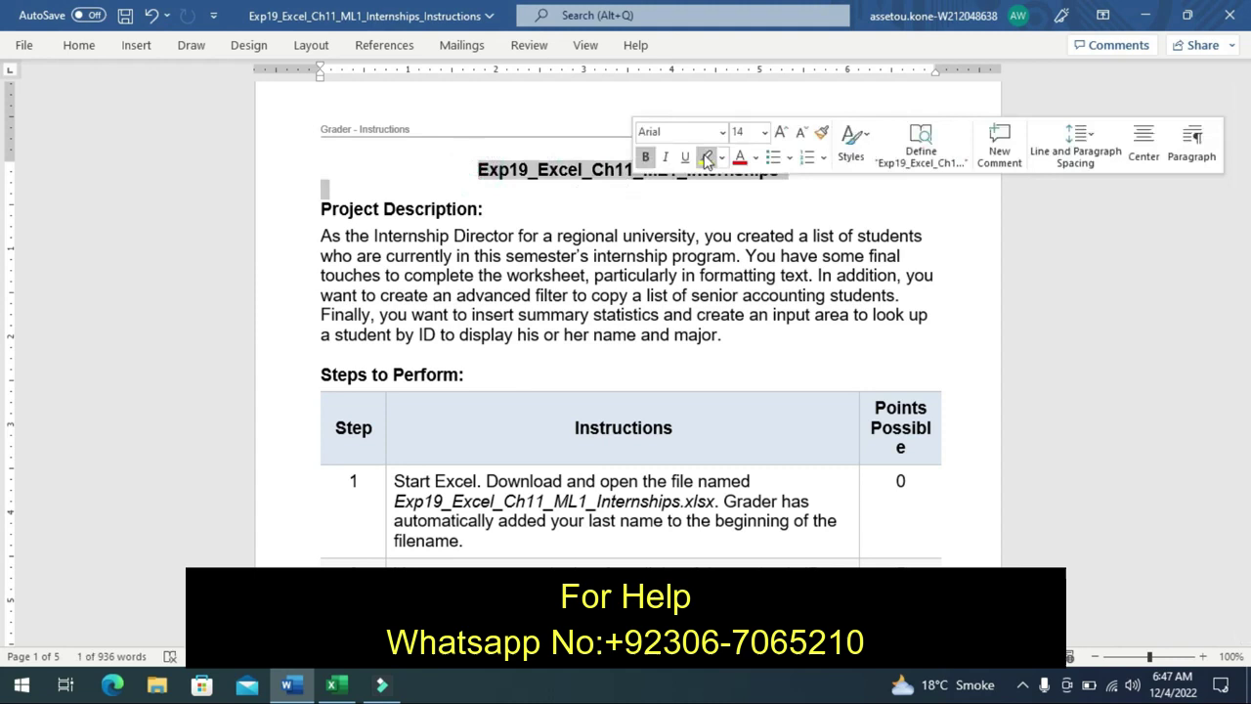
{"action": "left_click", "coordinate": [706, 158]}
{"action": "left_click", "coordinate": [485, 350]}
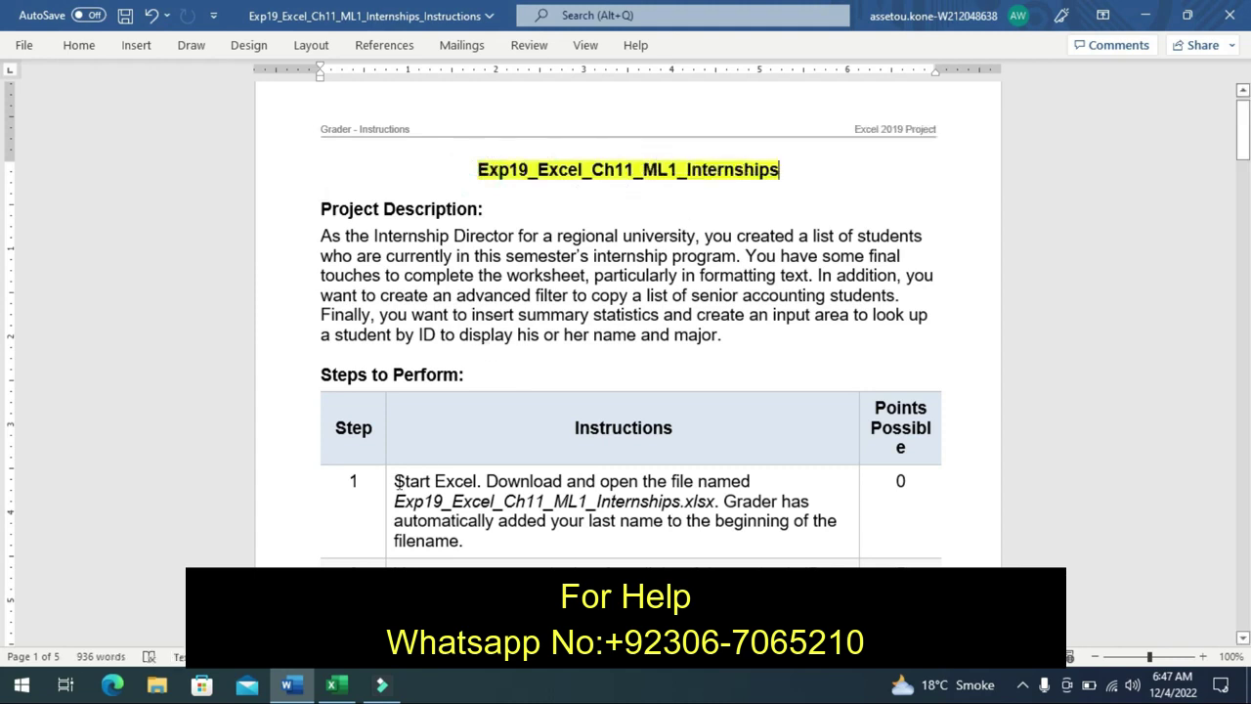
- Highlight the step 1 instruction text in yellow
{"action": "left_click", "coordinate": [388, 528]}
{"action": "left_click", "coordinate": [465, 496]}
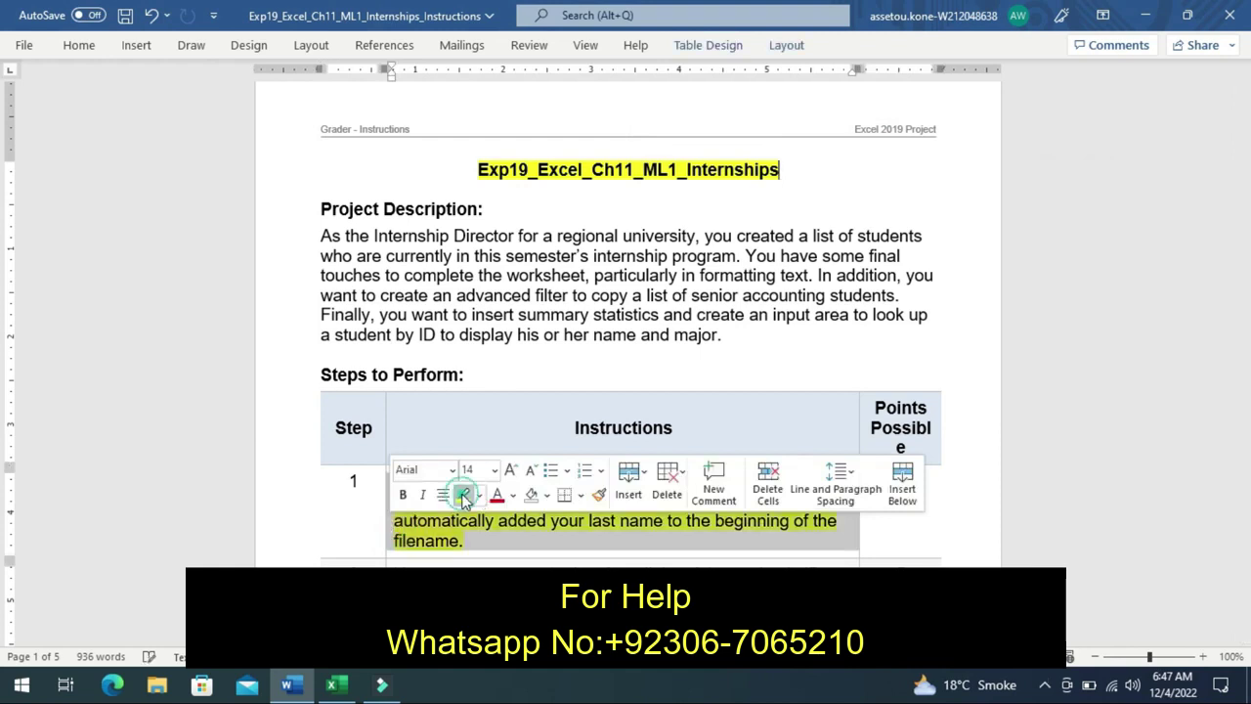
{"action": "left_click", "coordinate": [354, 532]}
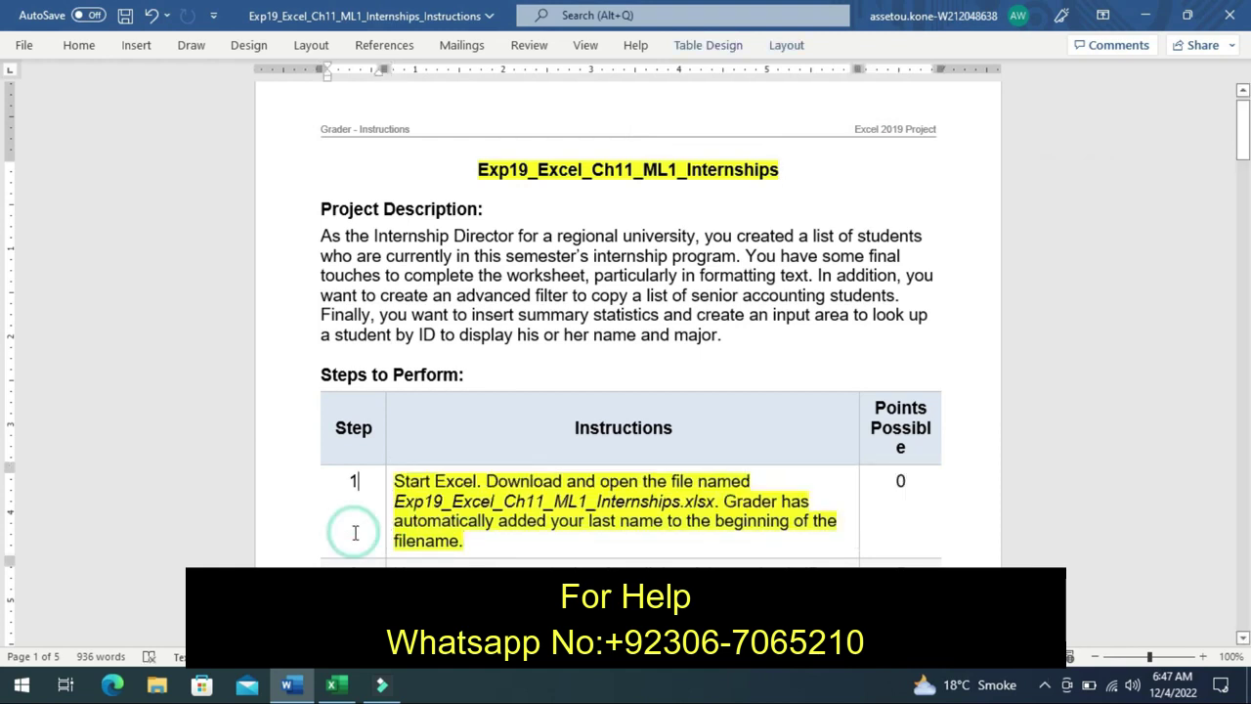
- Select cell B2 in the workbook's Last 4 column, then return to Word
{"action": "left_click", "coordinate": [336, 685]}
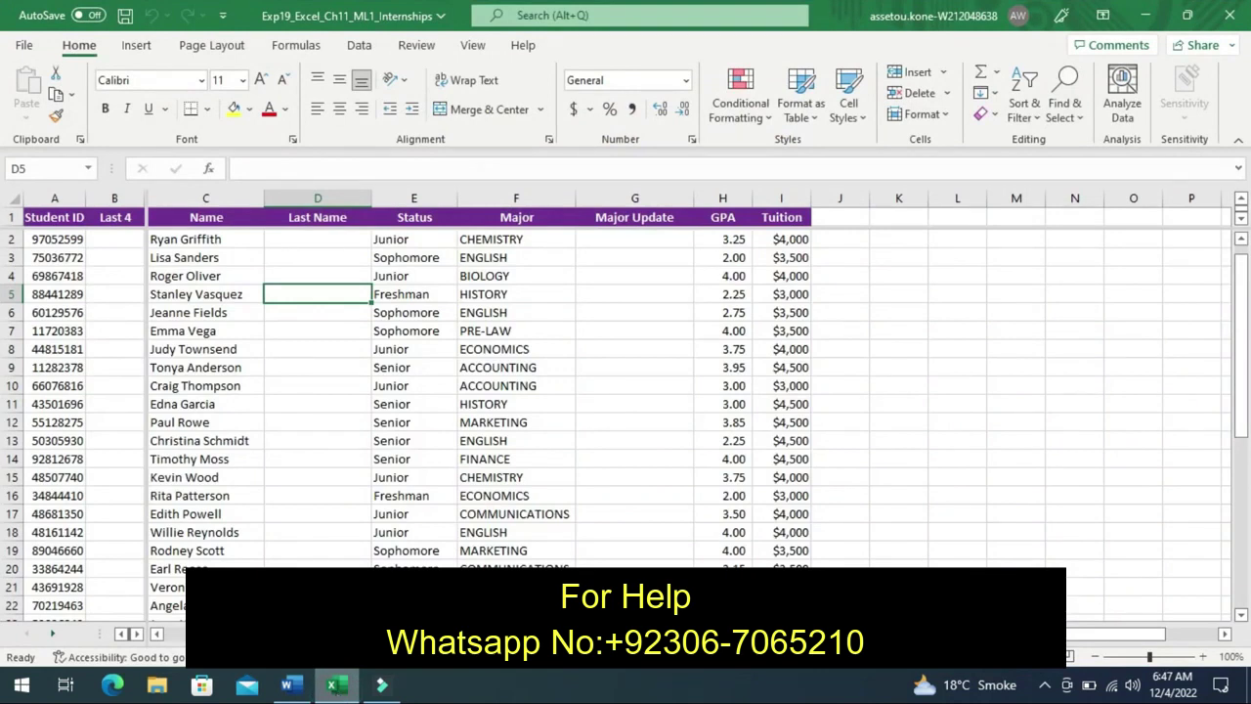
{"action": "left_click", "coordinate": [108, 237]}
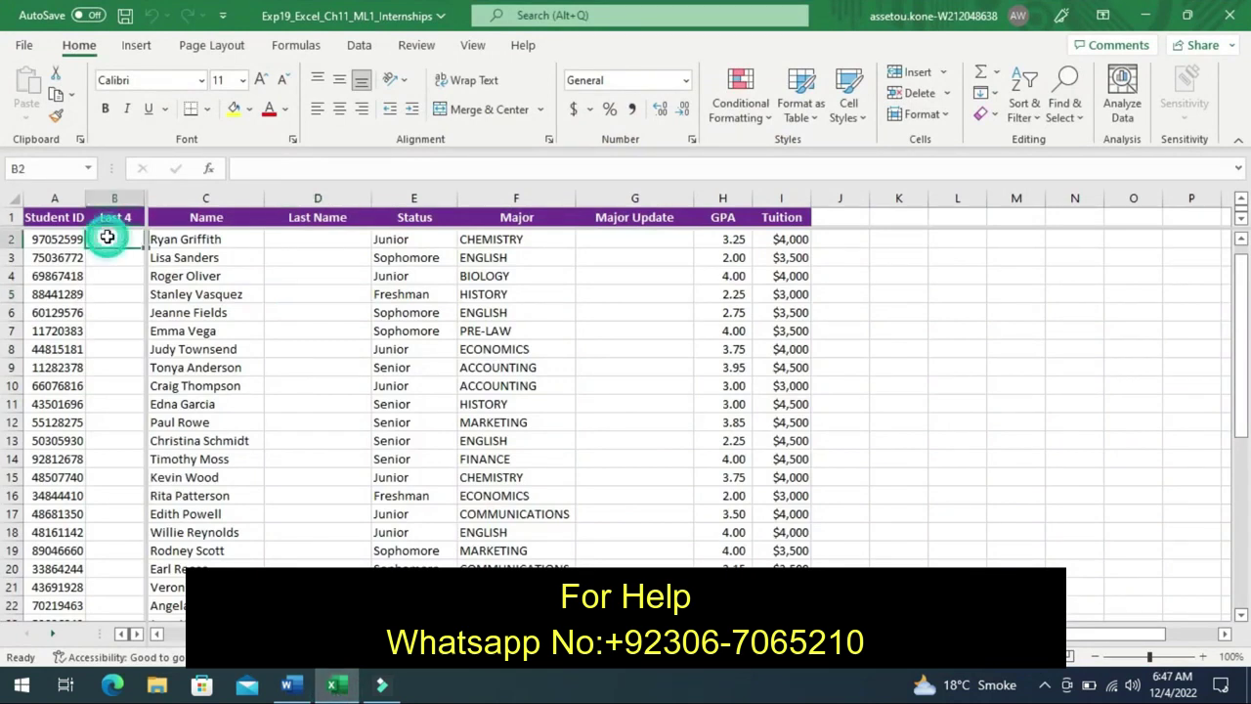
{"action": "left_click", "coordinate": [289, 687]}
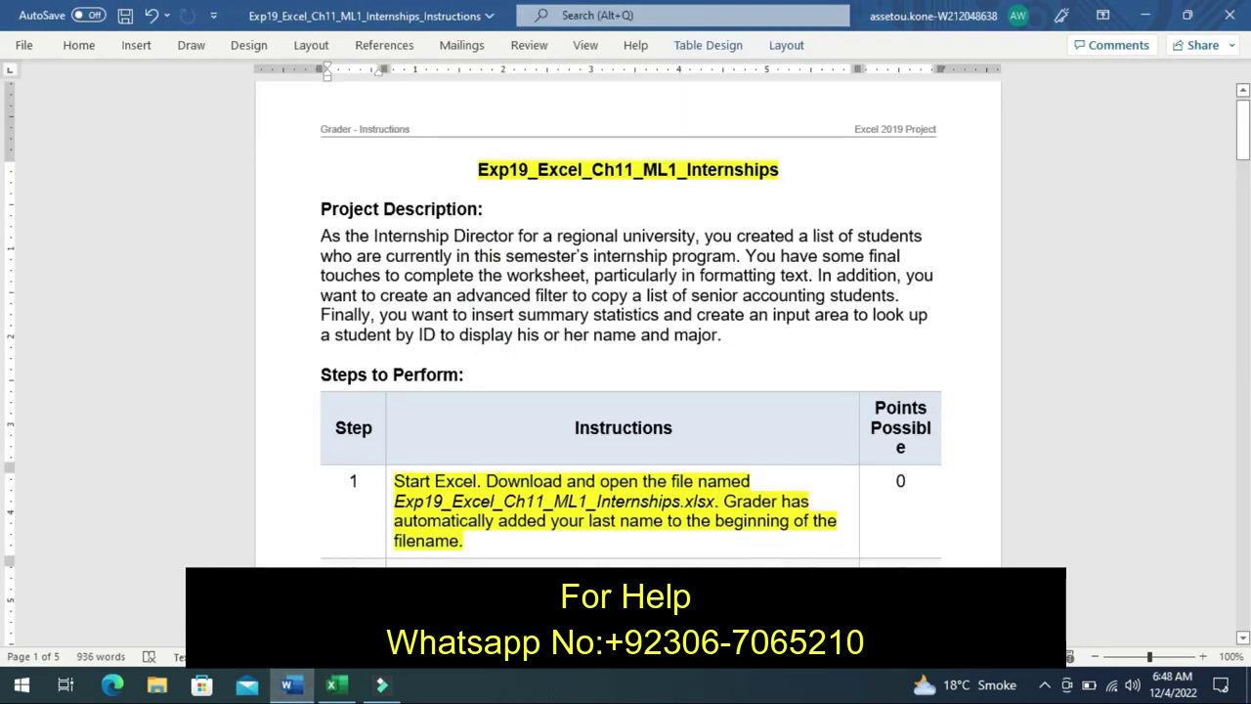
- Highlight step 2's RIGHT-function instructions in yellow instead of step 1's
{"action": "left_click_drag", "start_coordinate": [577, 547], "coordinate": [737, 564]}
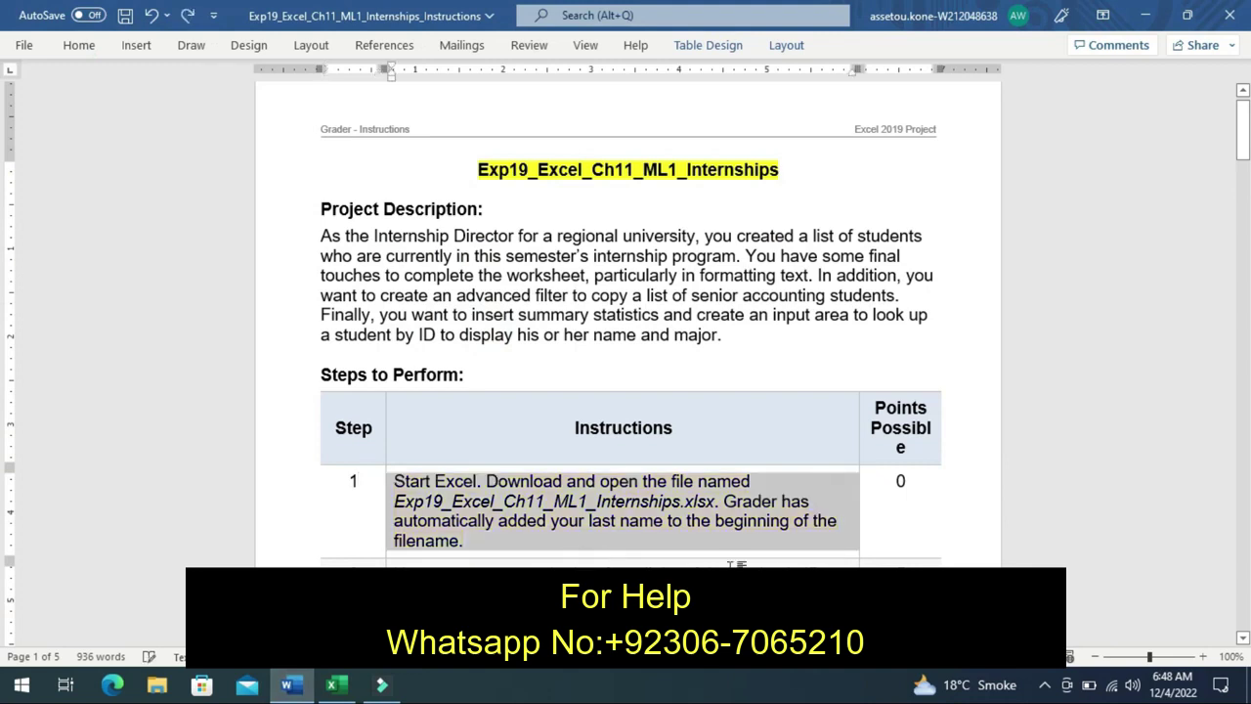
{"action": "left_click", "coordinate": [1243, 637]}
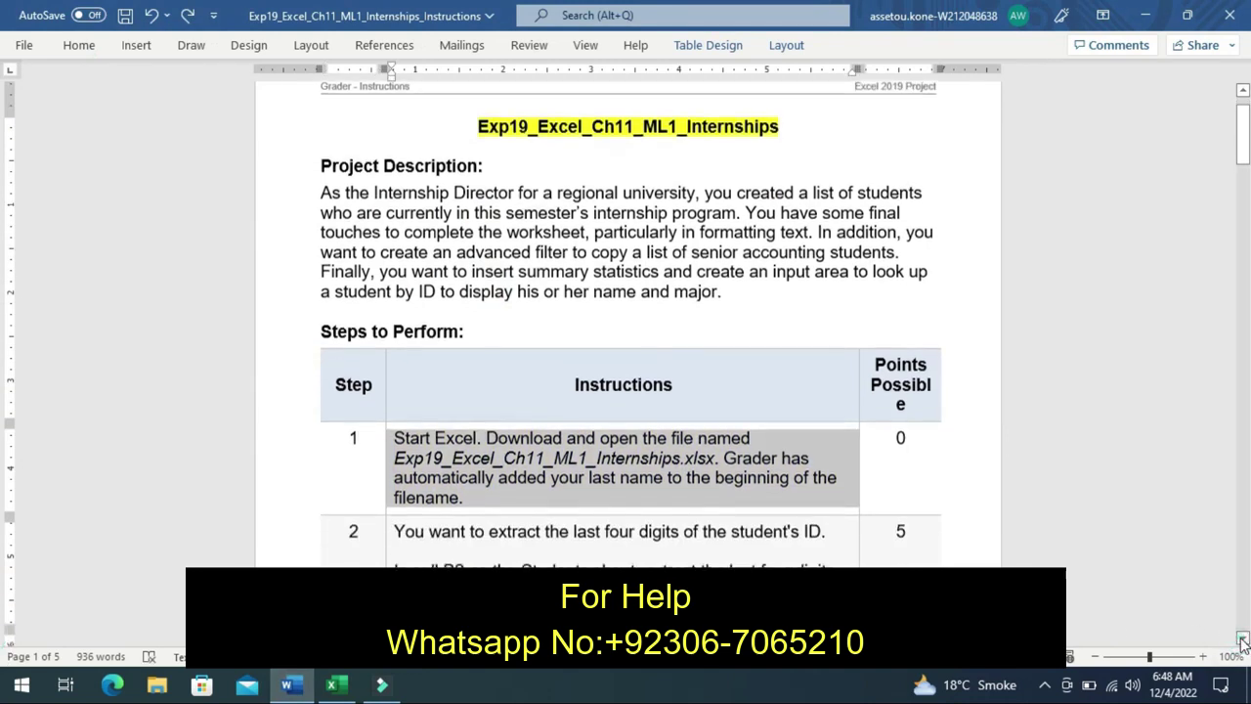
{"action": "left_click_drag", "start_coordinate": [1243, 637], "coordinate": [1242, 638]}
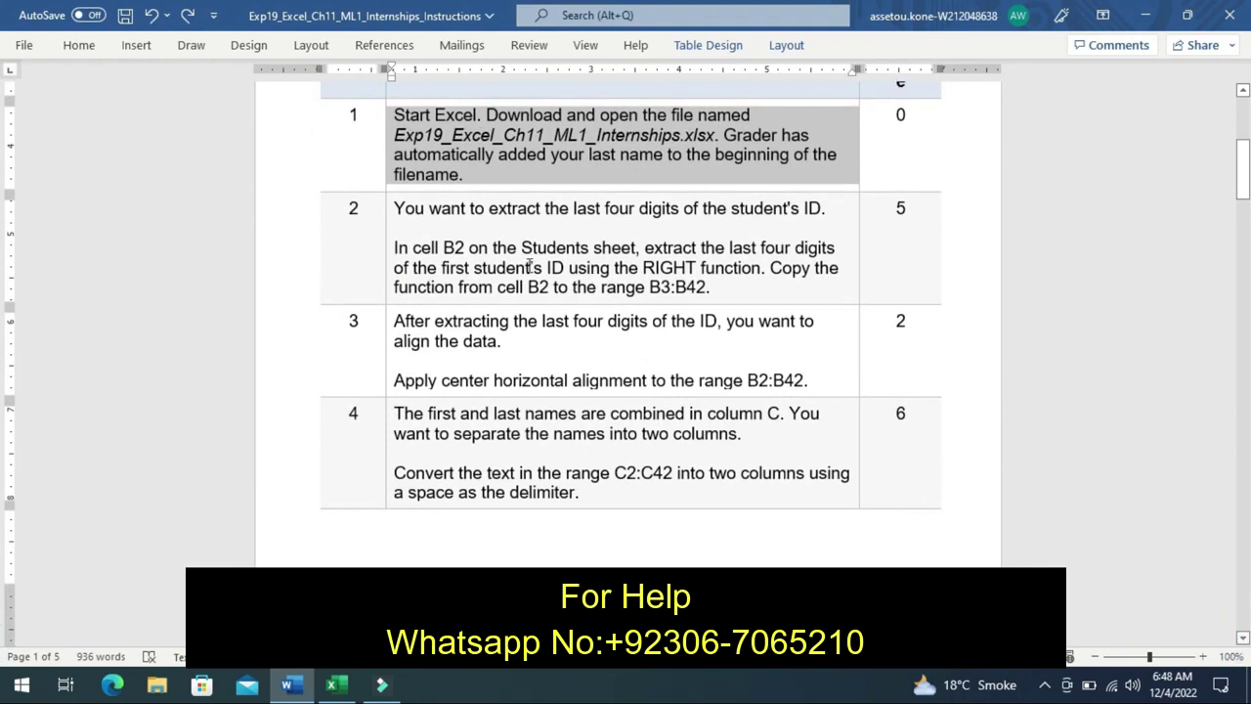
{"action": "left_click", "coordinate": [386, 286]}
{"action": "left_click", "coordinate": [460, 253]}
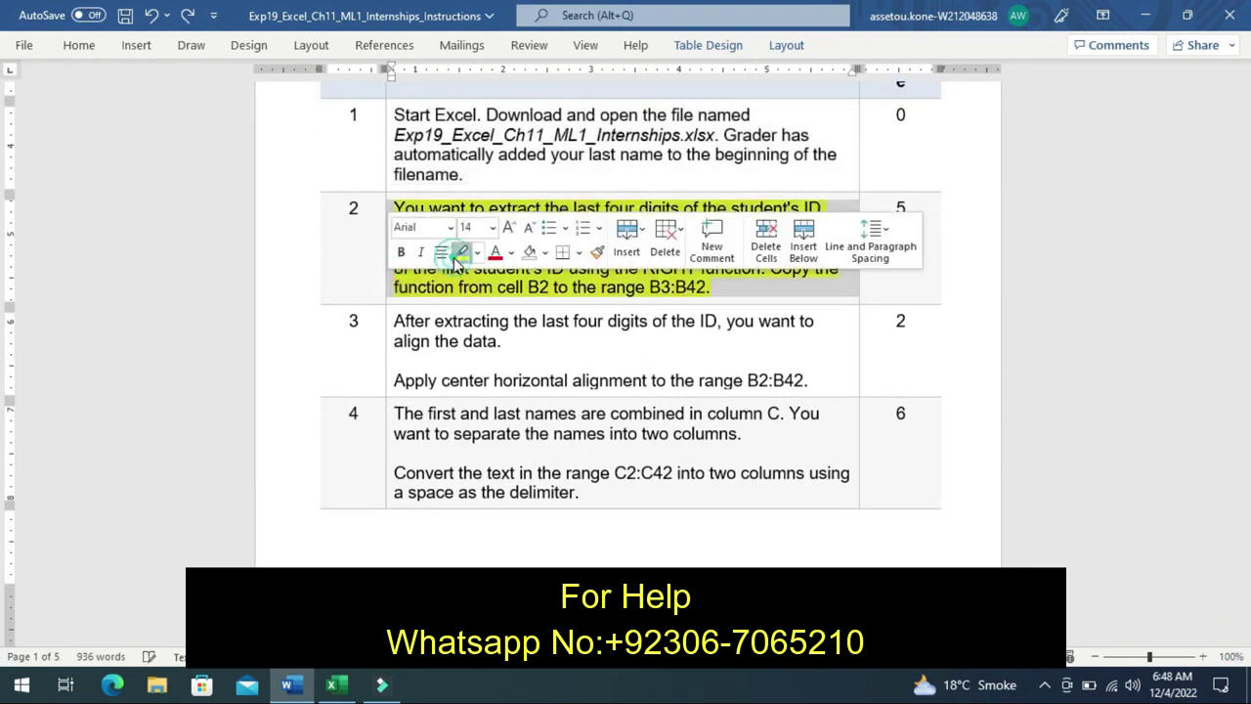
{"action": "left_click", "coordinate": [347, 272]}
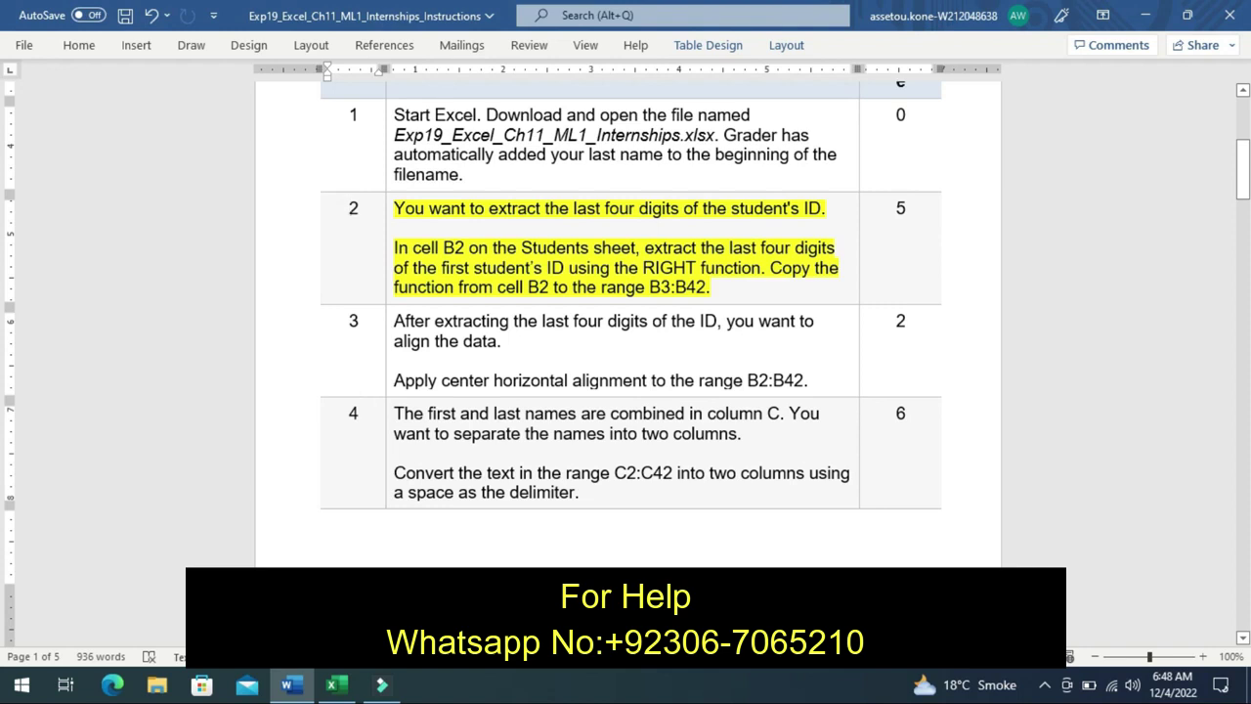
- Start a RIGHT formula in B2 that references the Student IDs in A2:A42
{"action": "left_click", "coordinate": [332, 686]}
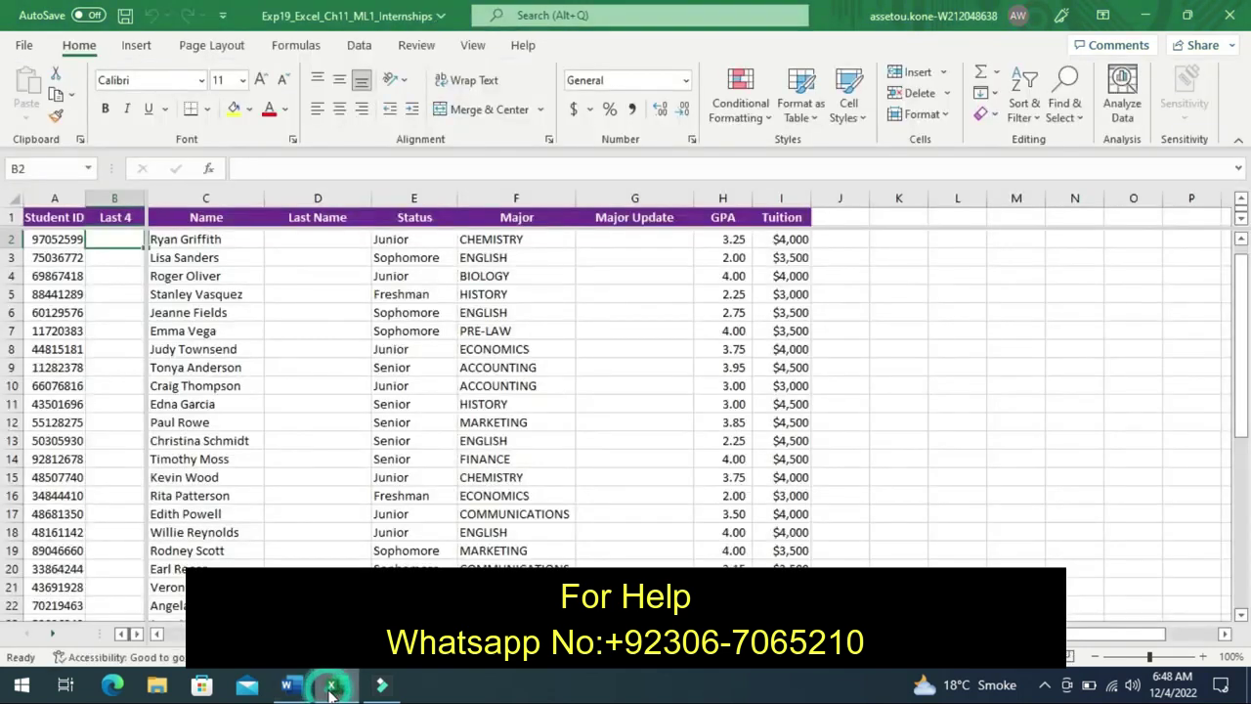
{"action": "type", "text": "="}
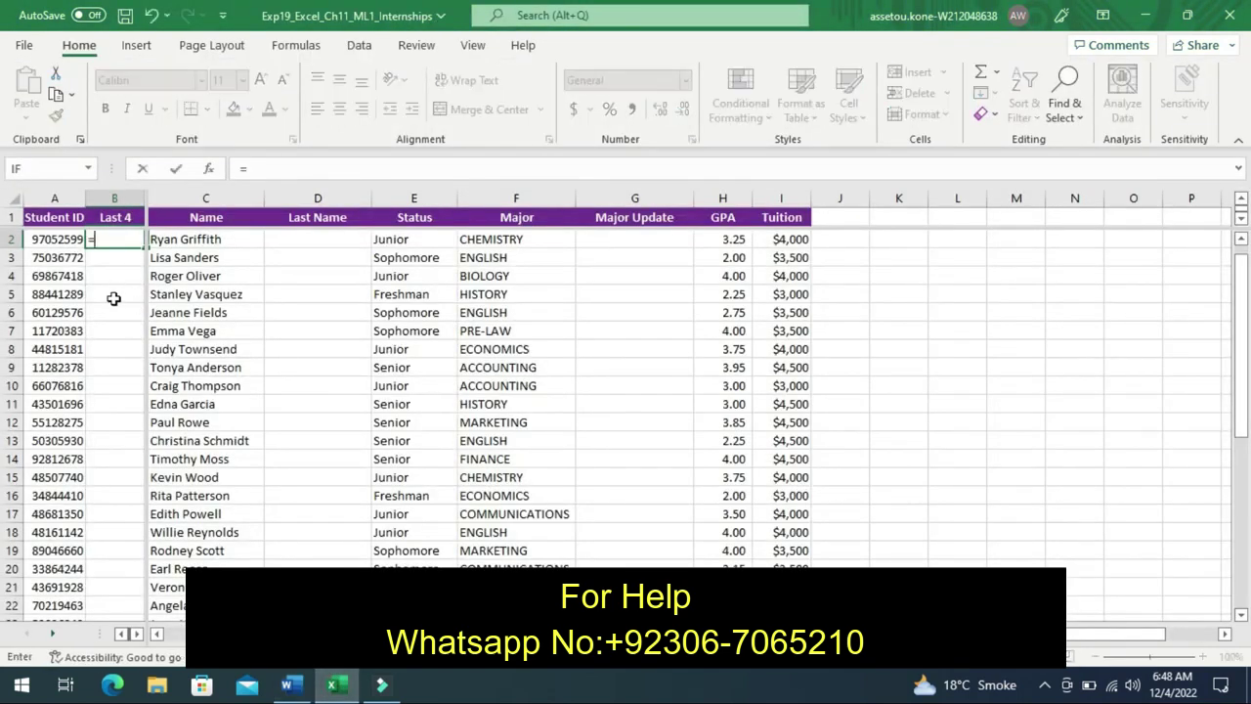
{"action": "type", "text": "R"}
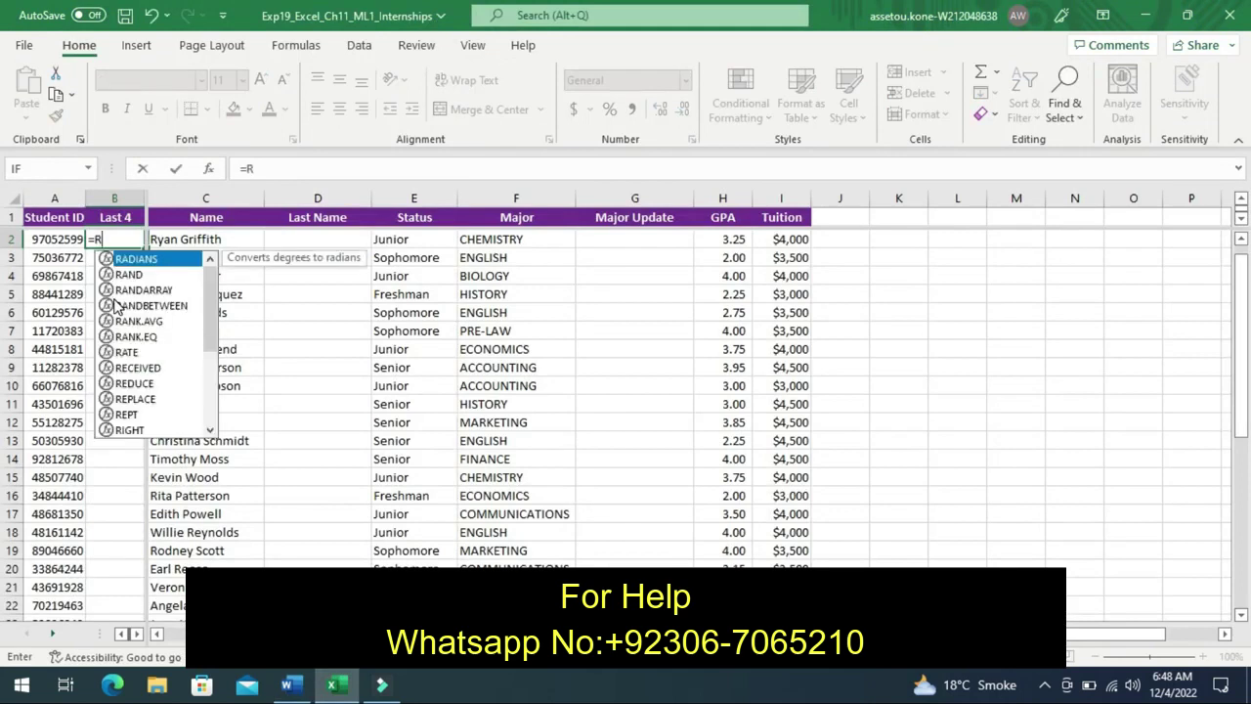
{"action": "type", "text": "ight"}
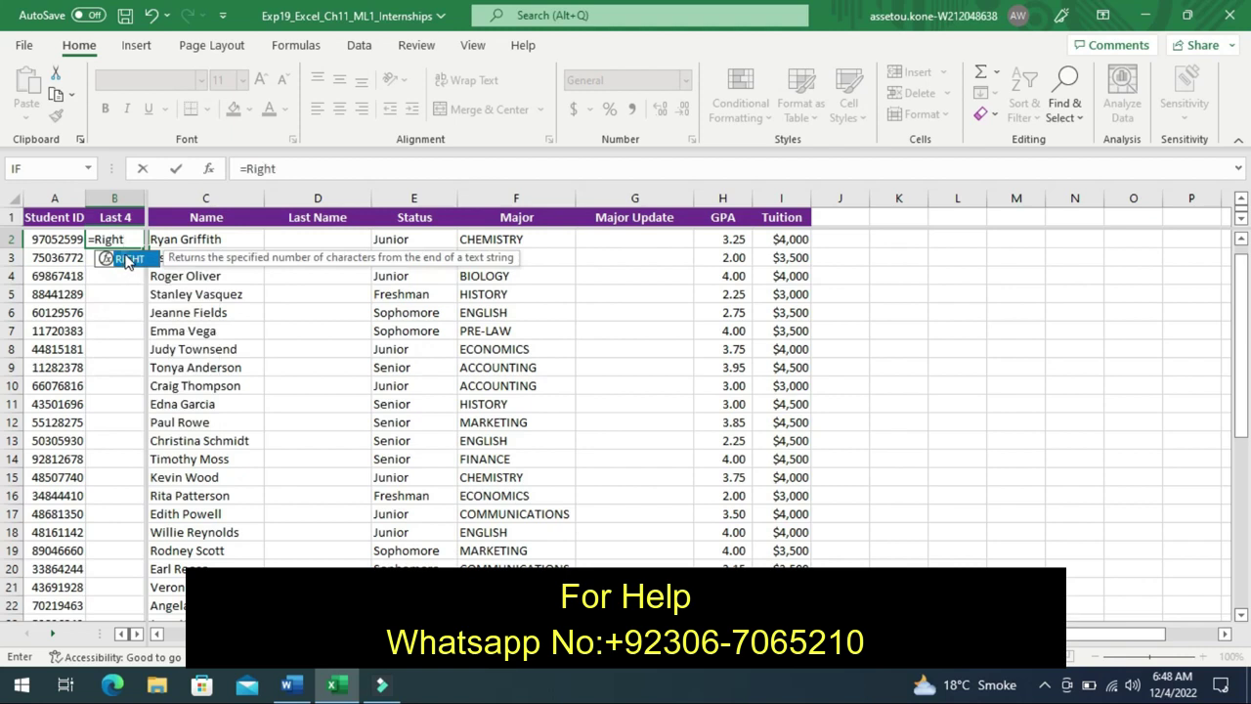
{"action": "double_click", "coordinate": [127, 259]}
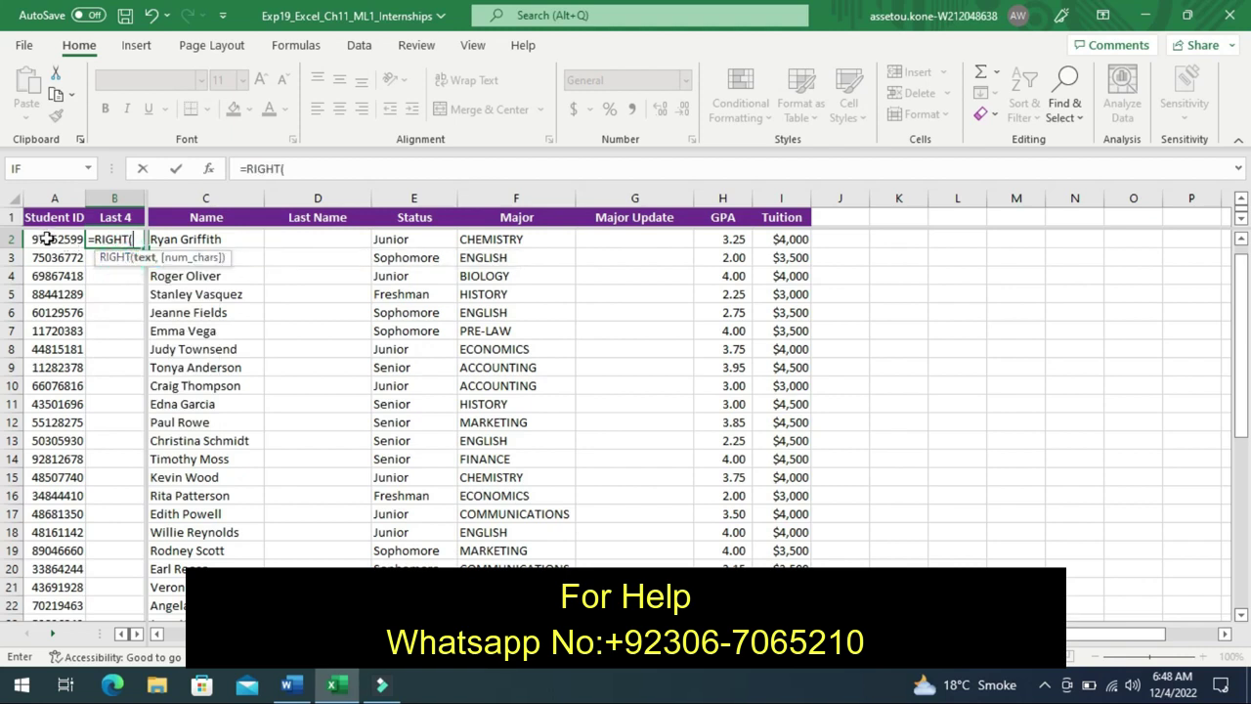
{"action": "left_click_drag", "start_coordinate": [47, 239], "coordinate": [50, 636]}
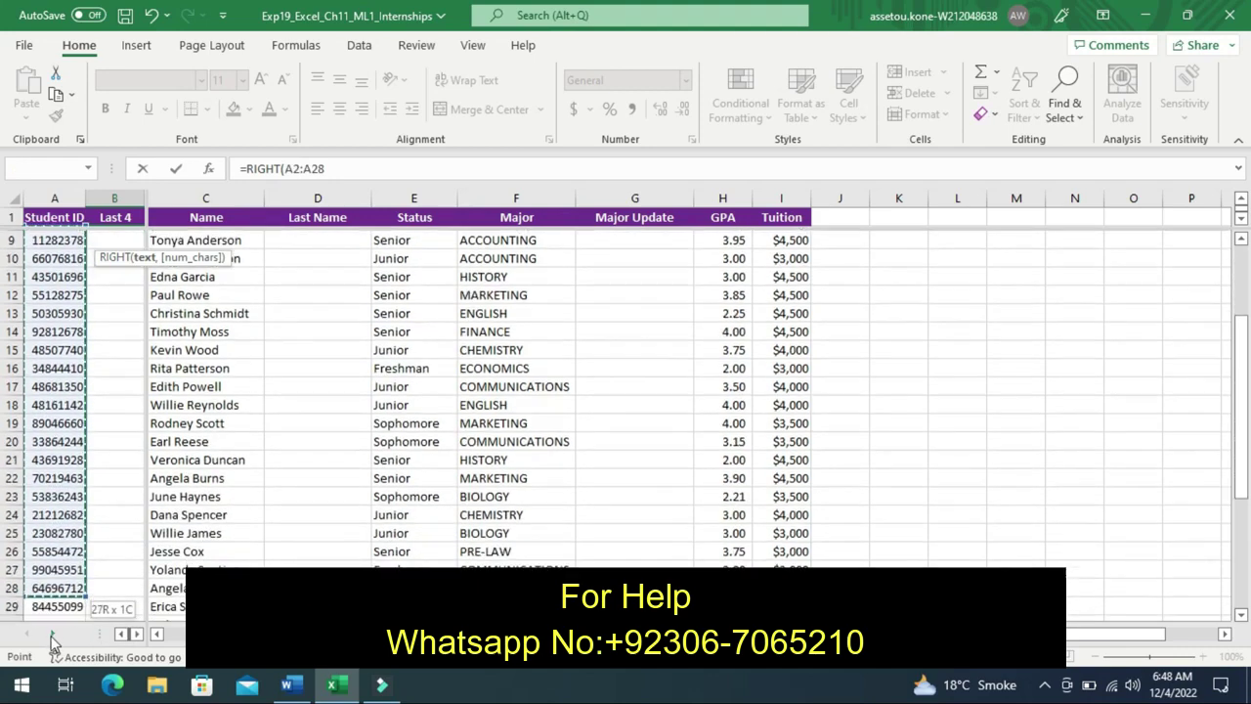
{"action": "mouse_move", "coordinate": [51, 636]}
{"action": "left_mouse_down"}
{"action": "mouse_move", "coordinate": [37, 540]}
{"action": "mouse_move", "coordinate": [44, 569]}
{"action": "left_mouse_up"}
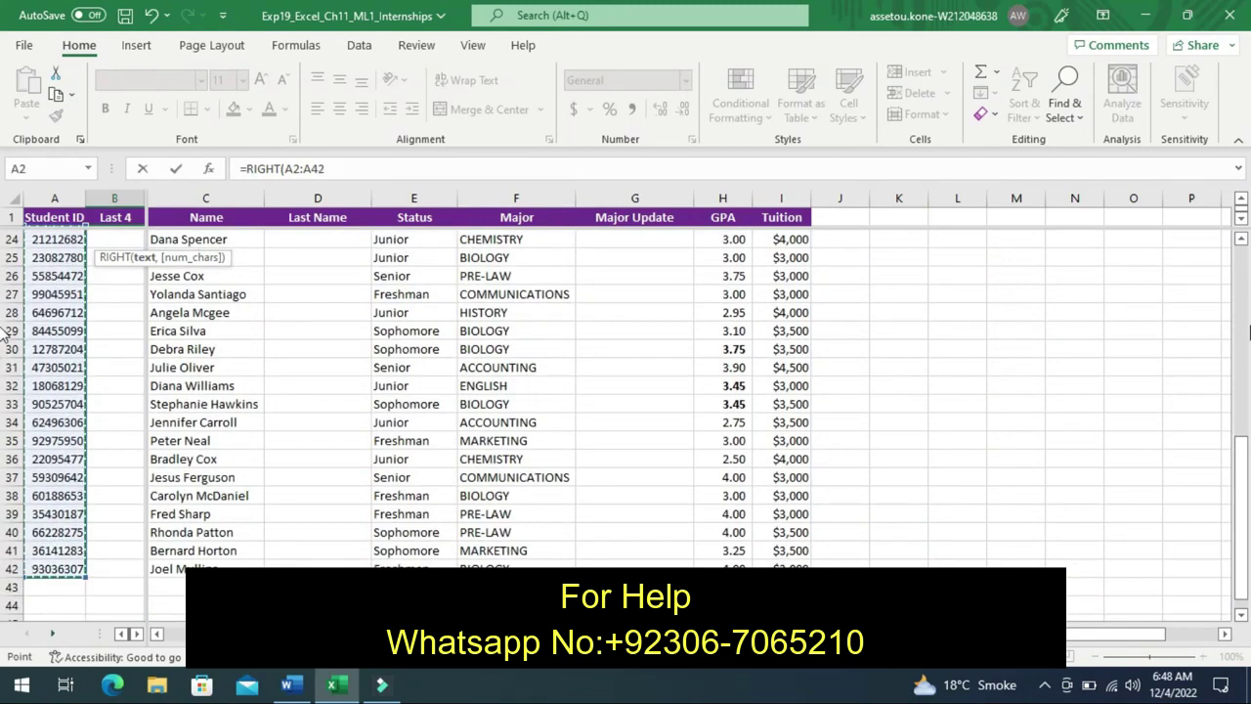
{"action": "scroll", "coordinate": [727, 318], "scroll_direction": "up", "scroll_amount": 3}
{"action": "scroll", "coordinate": [728, 318], "scroll_direction": "up", "scroll_amount": 4}
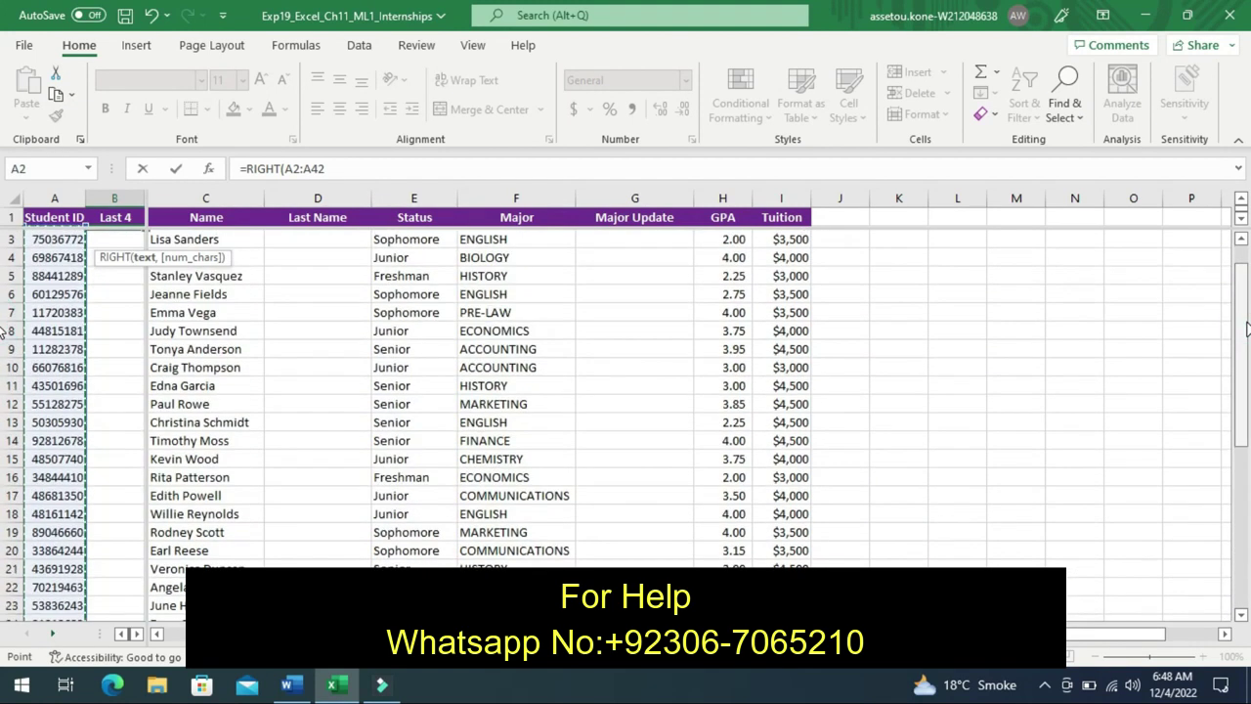
- Set the RIGHT function's Num_chars argument to 4 and confirm the formula
{"action": "left_click", "coordinate": [209, 170]}
{"action": "left_click", "coordinate": [788, 288]}
{"action": "left_click", "coordinate": [788, 288]}
{"action": "type", "text": "4"}
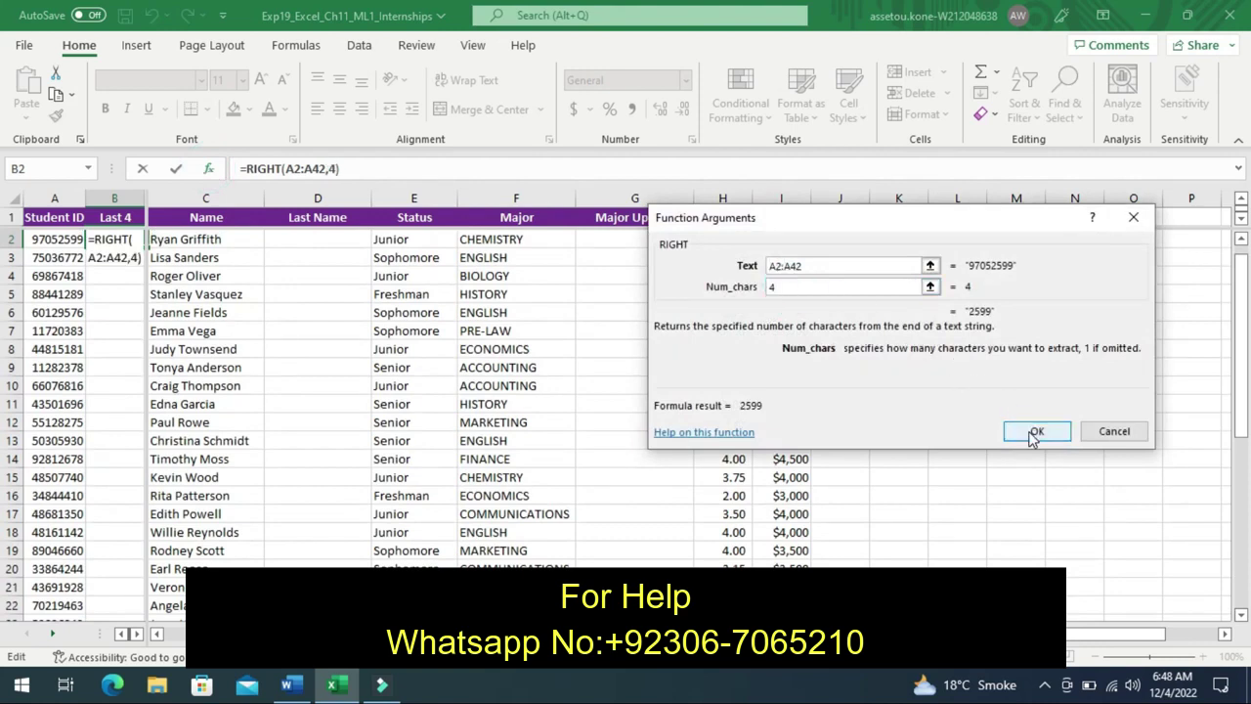
{"action": "left_click", "coordinate": [1036, 432]}
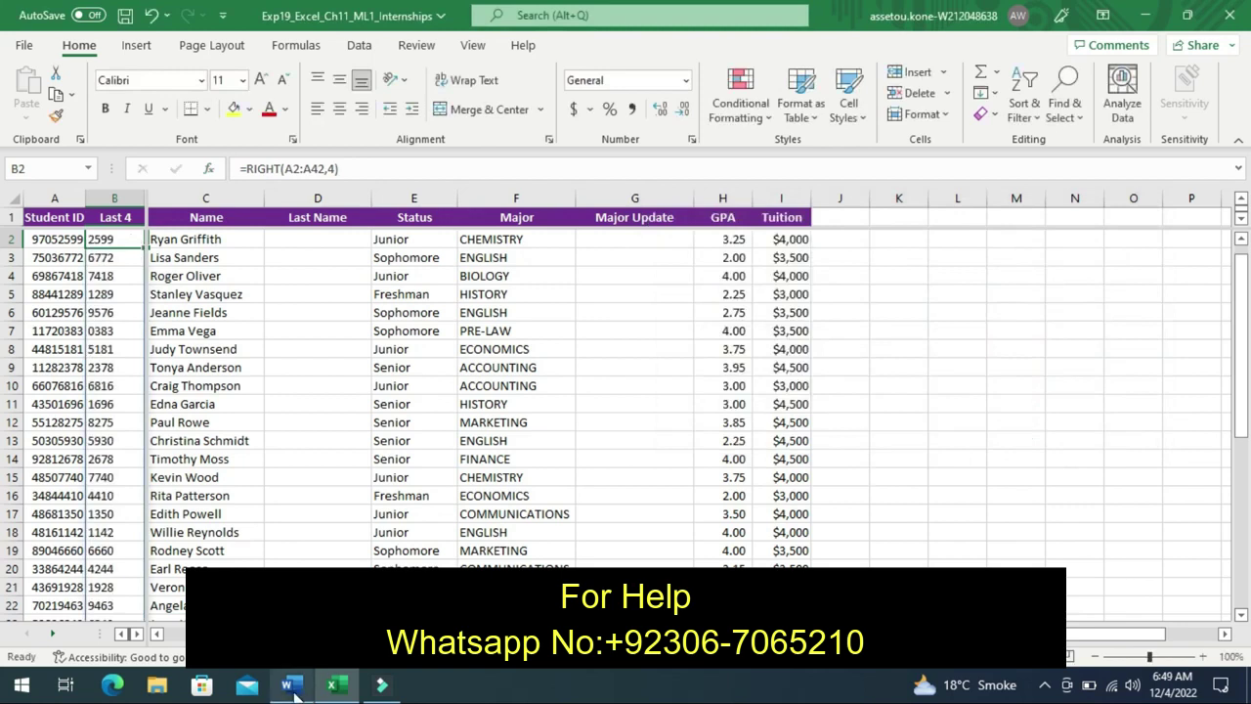
- Highlight step 3's center-alignment instructions in yellow, then return to Excel
{"action": "left_click", "coordinate": [286, 683]}
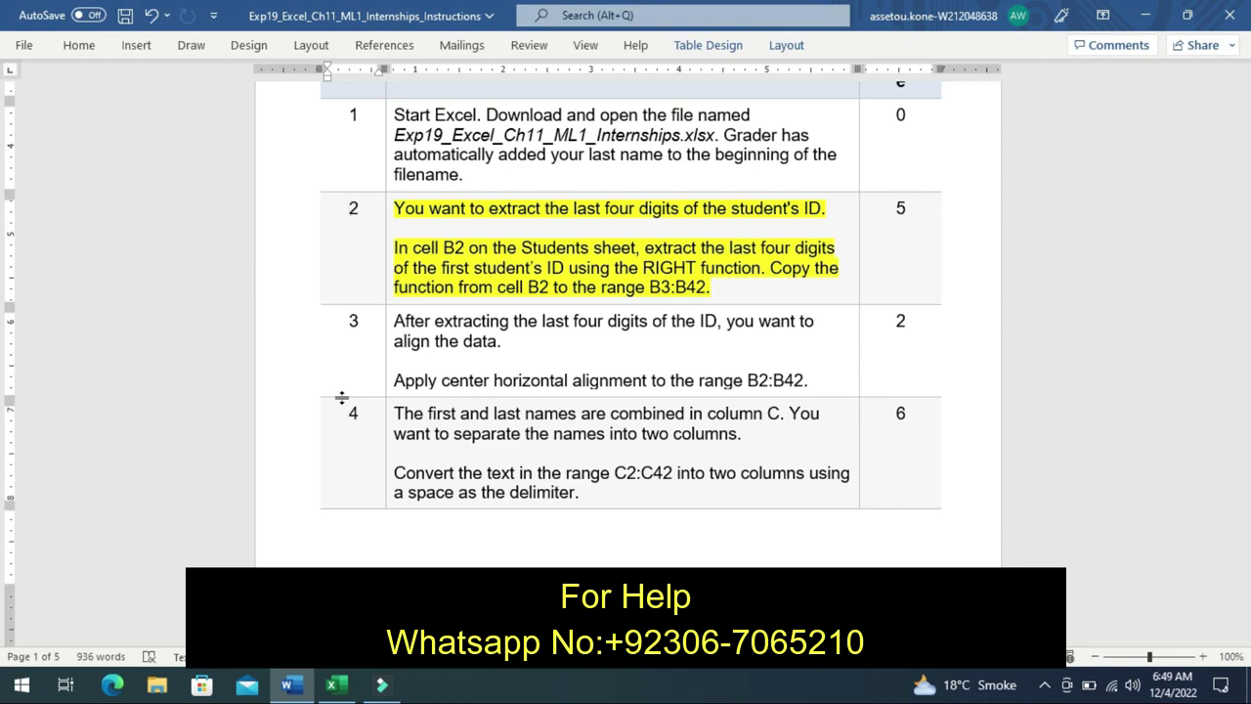
{"action": "key", "text": "Tab"}
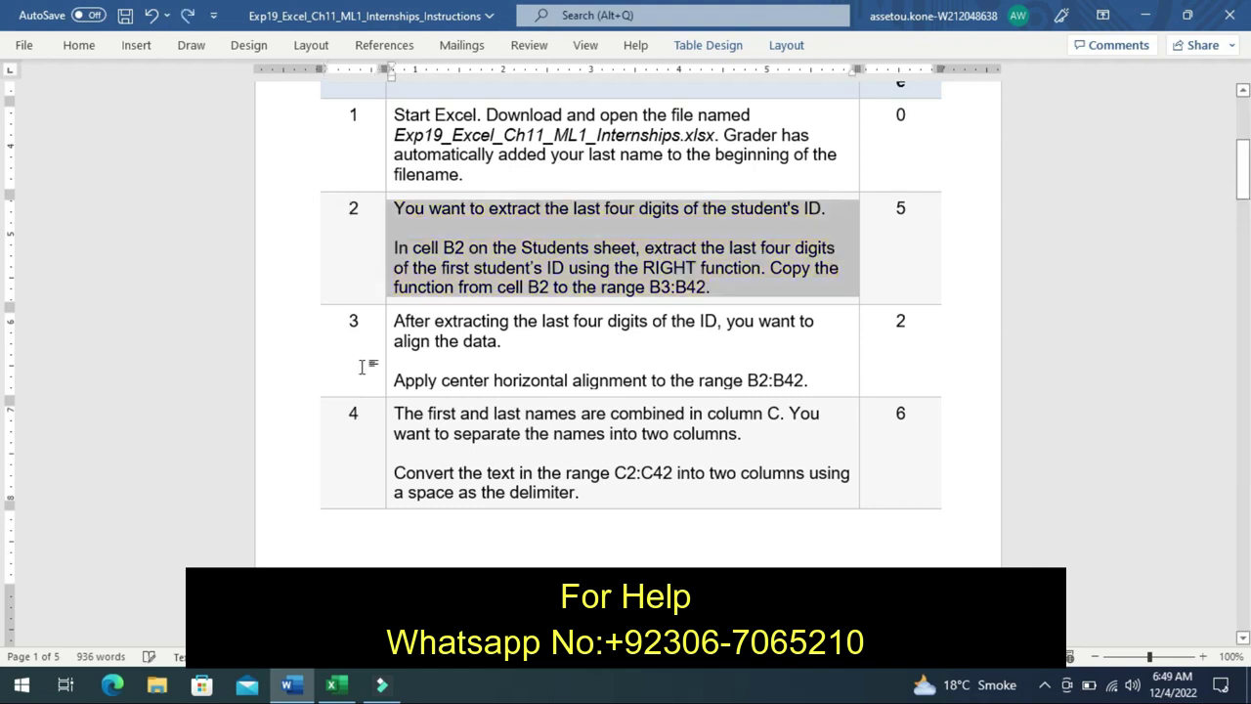
{"action": "left_click", "coordinate": [393, 363]}
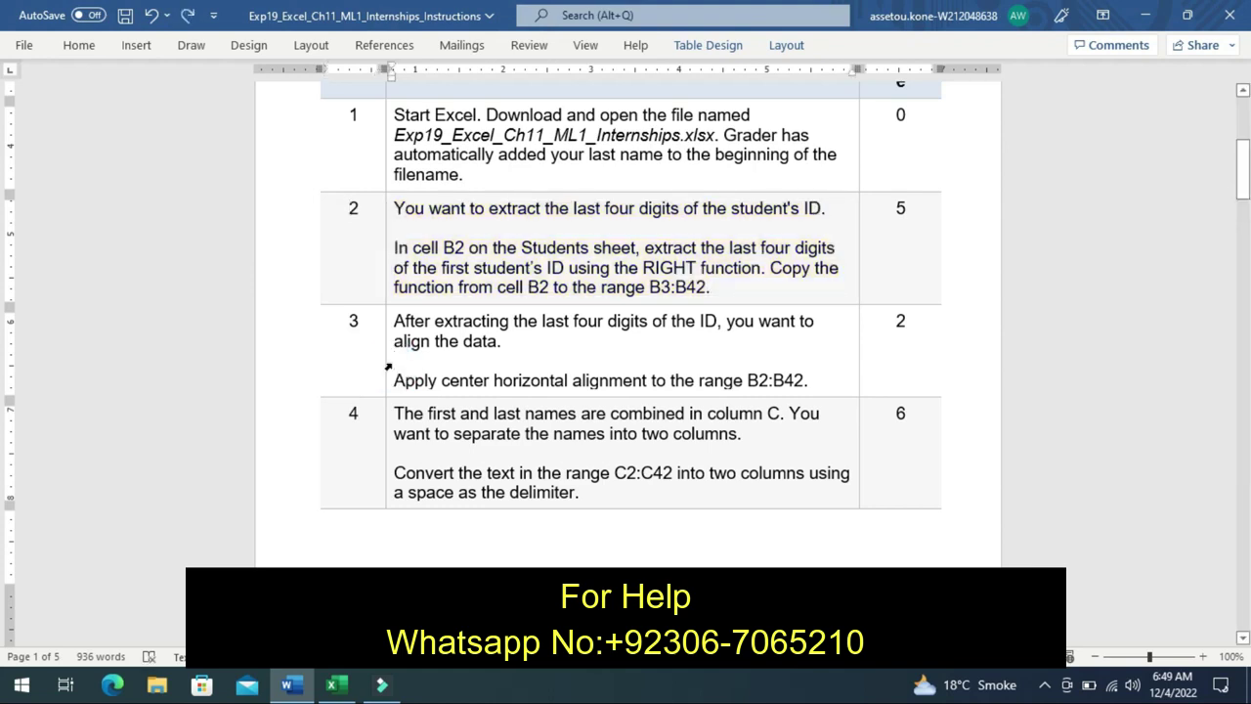
{"action": "left_click", "coordinate": [391, 362]}
{"action": "left_click", "coordinate": [464, 333]}
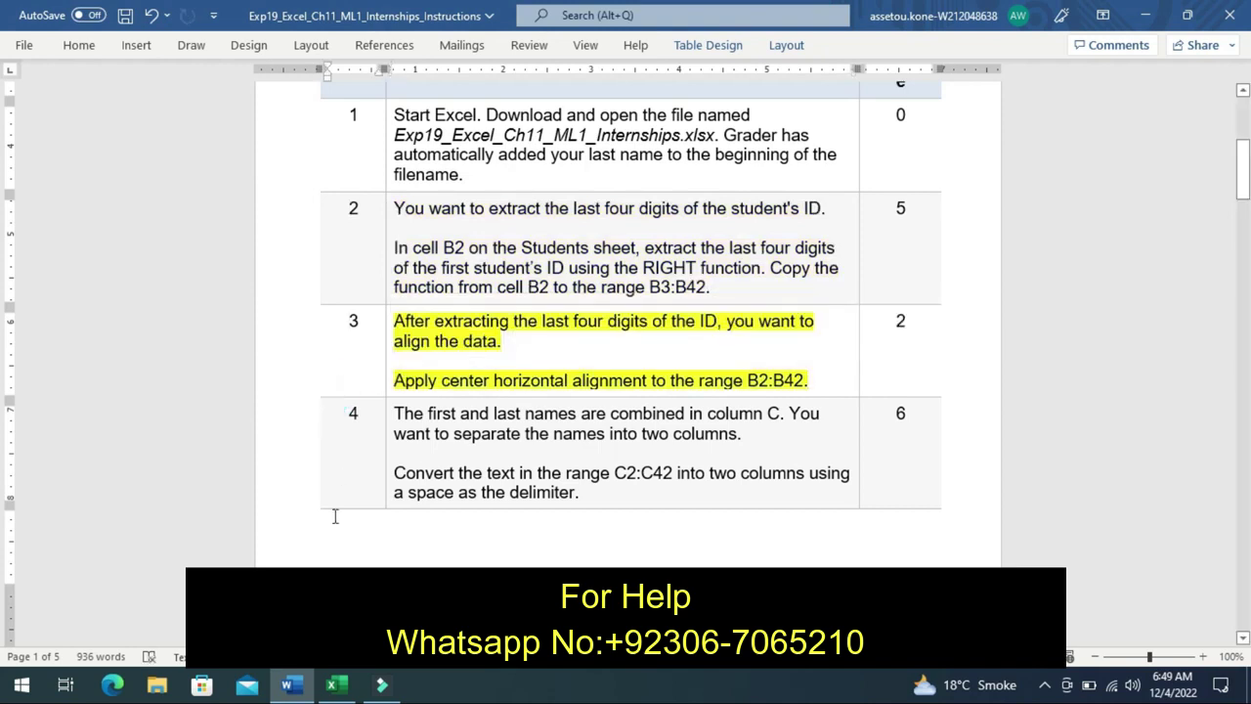
{"action": "left_click", "coordinate": [332, 684]}
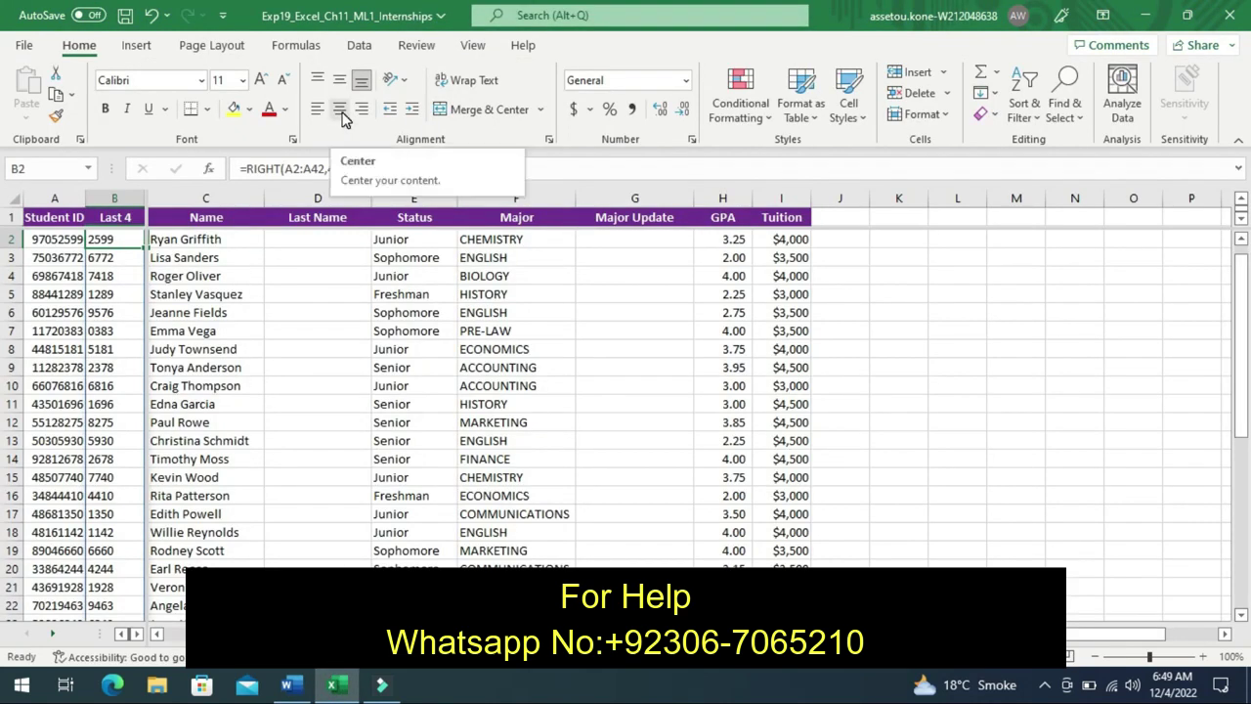
- Center-align the Last 4 values in B2:B42 with the Home tab's Center button
{"action": "left_click", "coordinate": [341, 113]}
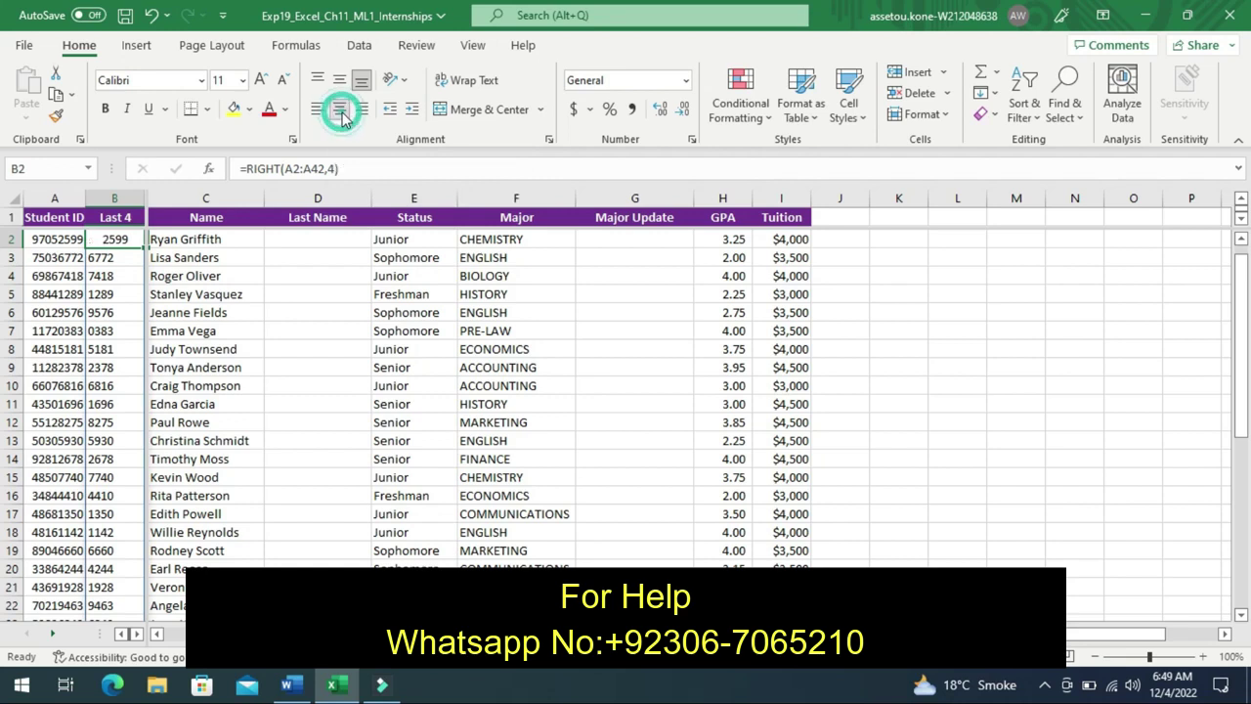
{"action": "left_click", "coordinate": [154, 50]}
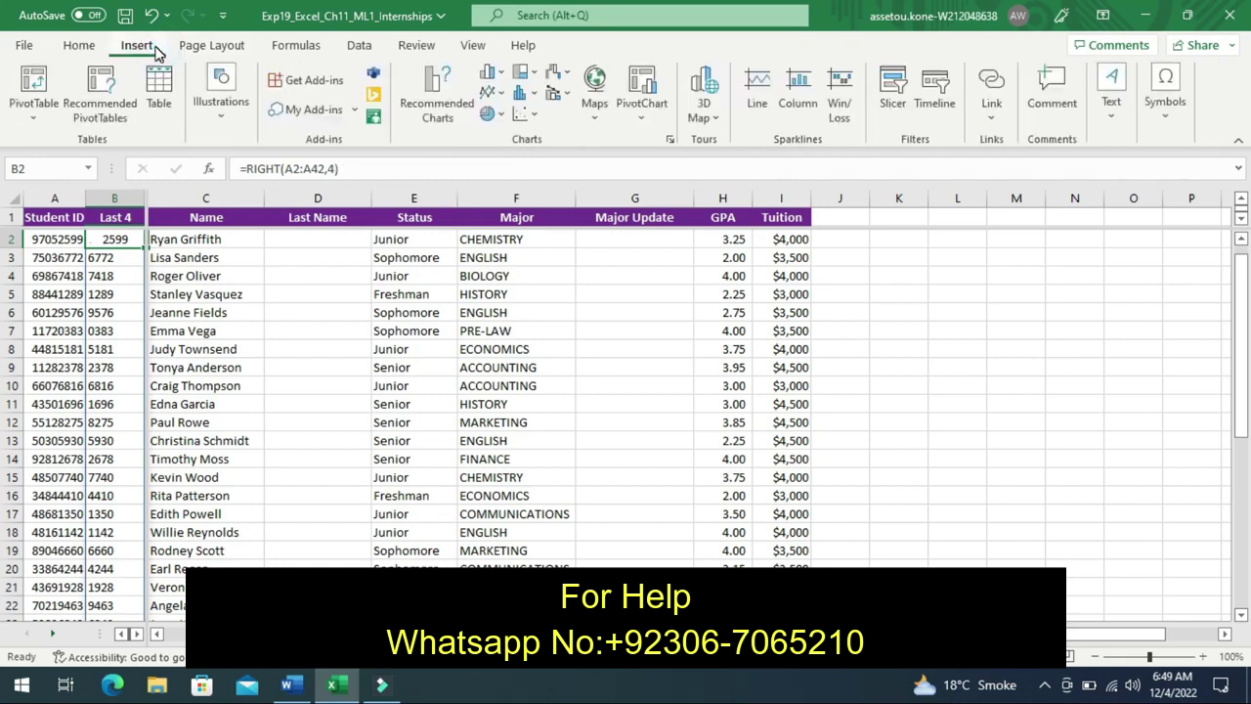
{"action": "left_click", "coordinate": [209, 45]}
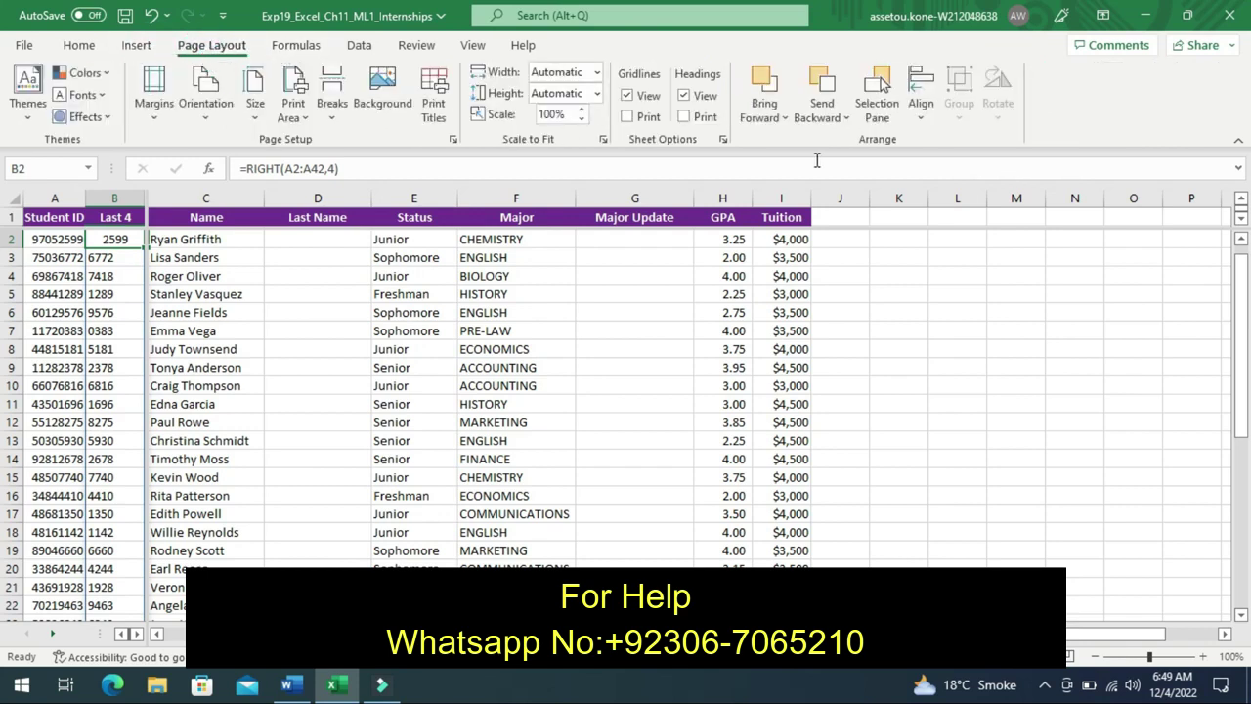
{"action": "left_click", "coordinate": [923, 120]}
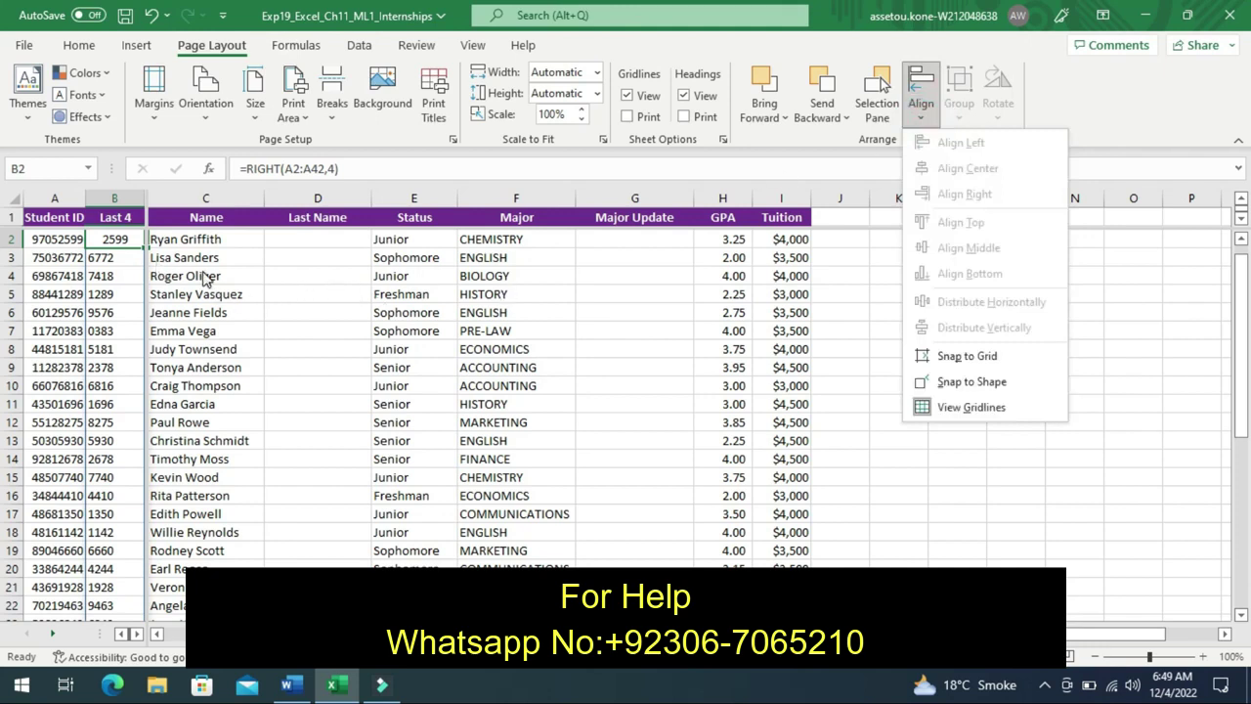
{"action": "left_click", "coordinate": [315, 322]}
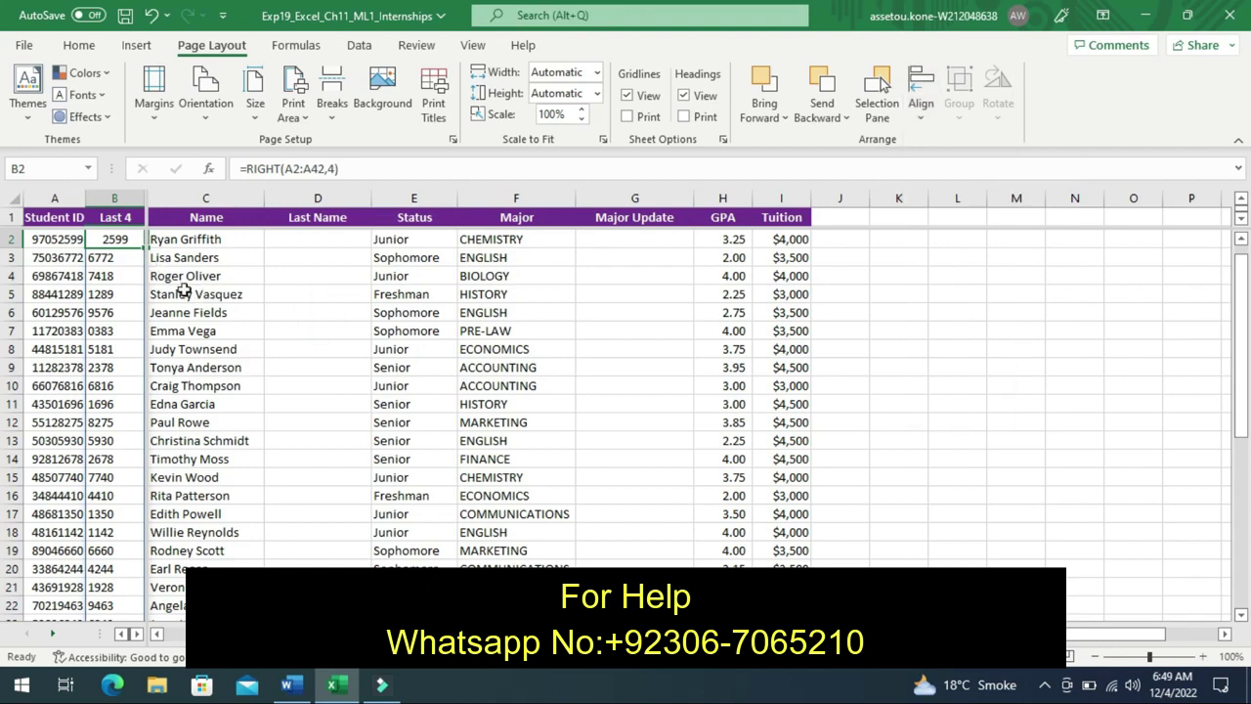
{"action": "mouse_move", "coordinate": [105, 237]}
{"action": "left_mouse_down"}
{"action": "mouse_move", "coordinate": [115, 669]}
{"action": "mouse_move", "coordinate": [113, 591]}
{"action": "left_mouse_up"}
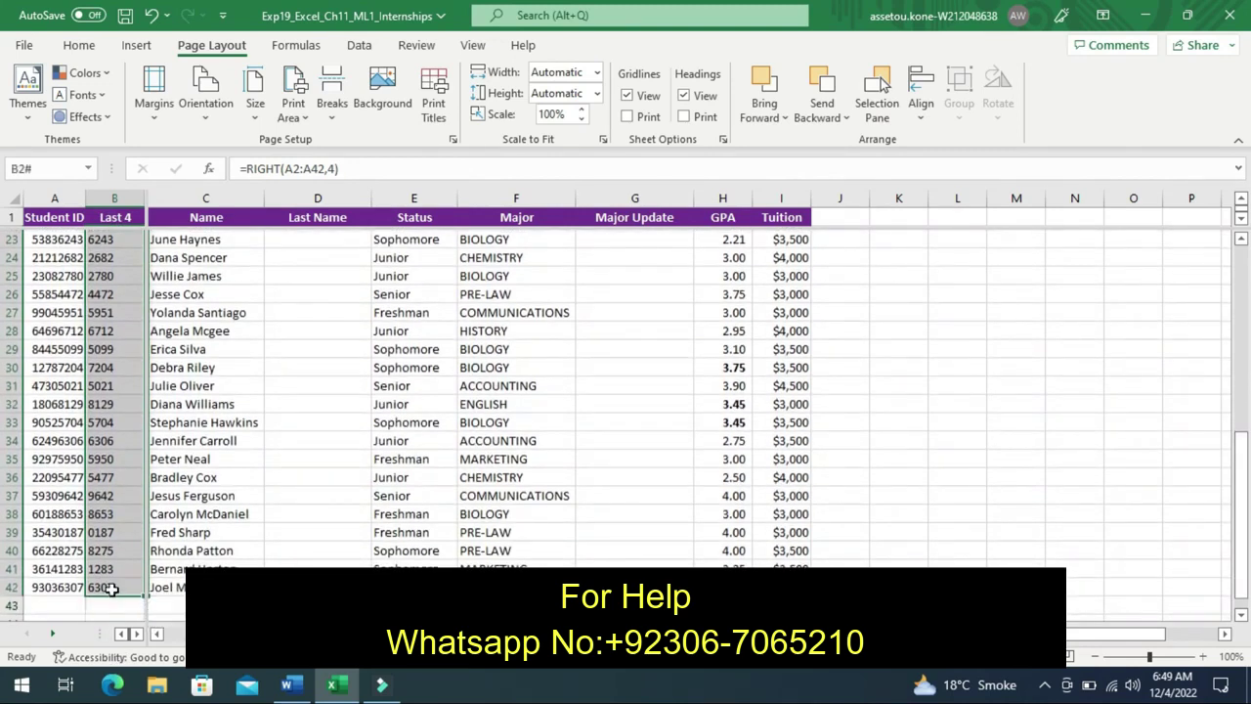
{"action": "left_click", "coordinate": [921, 118]}
{"action": "left_click", "coordinate": [920, 117]}
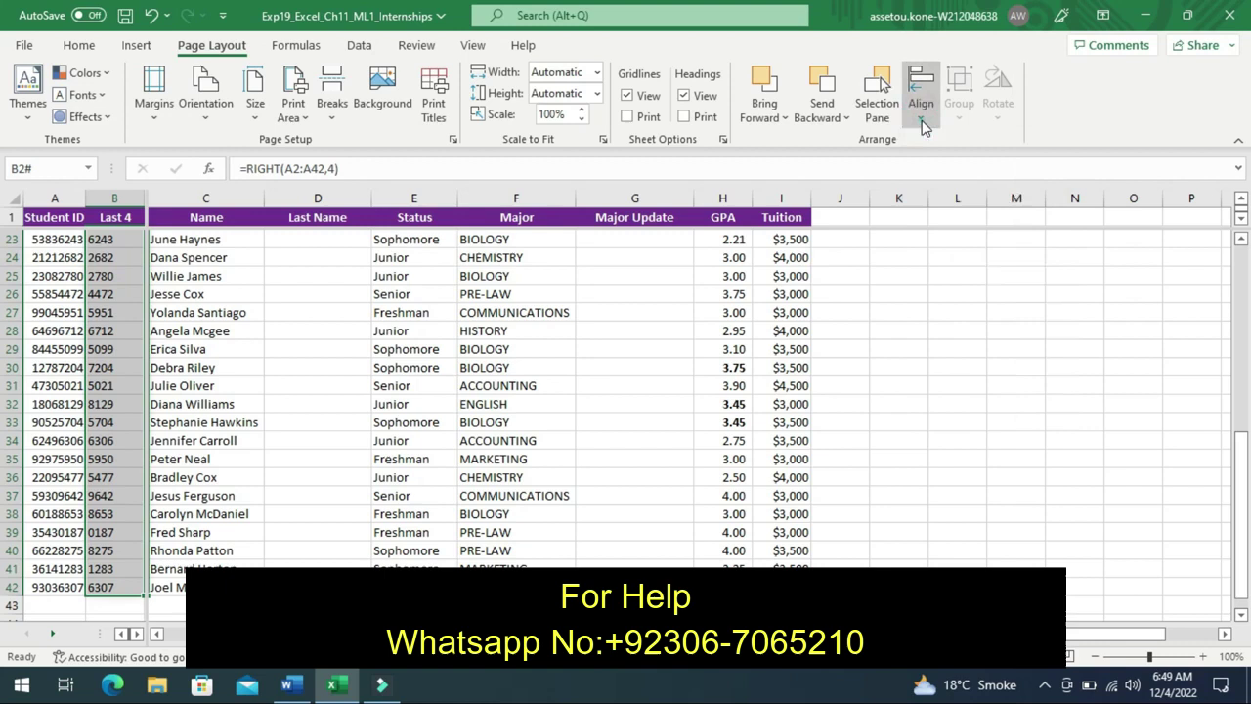
{"action": "left_click", "coordinate": [81, 46]}
{"action": "left_click", "coordinate": [339, 110]}
{"action": "left_click", "coordinate": [340, 109]}
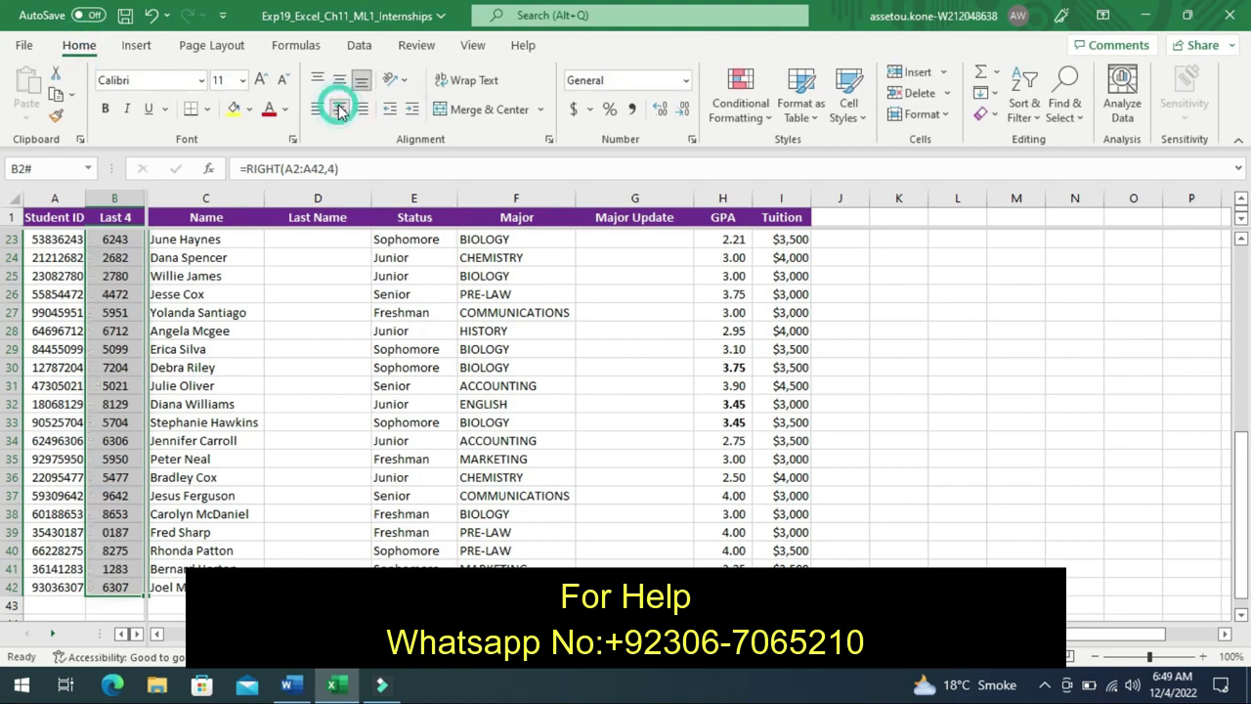
{"action": "left_click", "coordinate": [318, 306]}
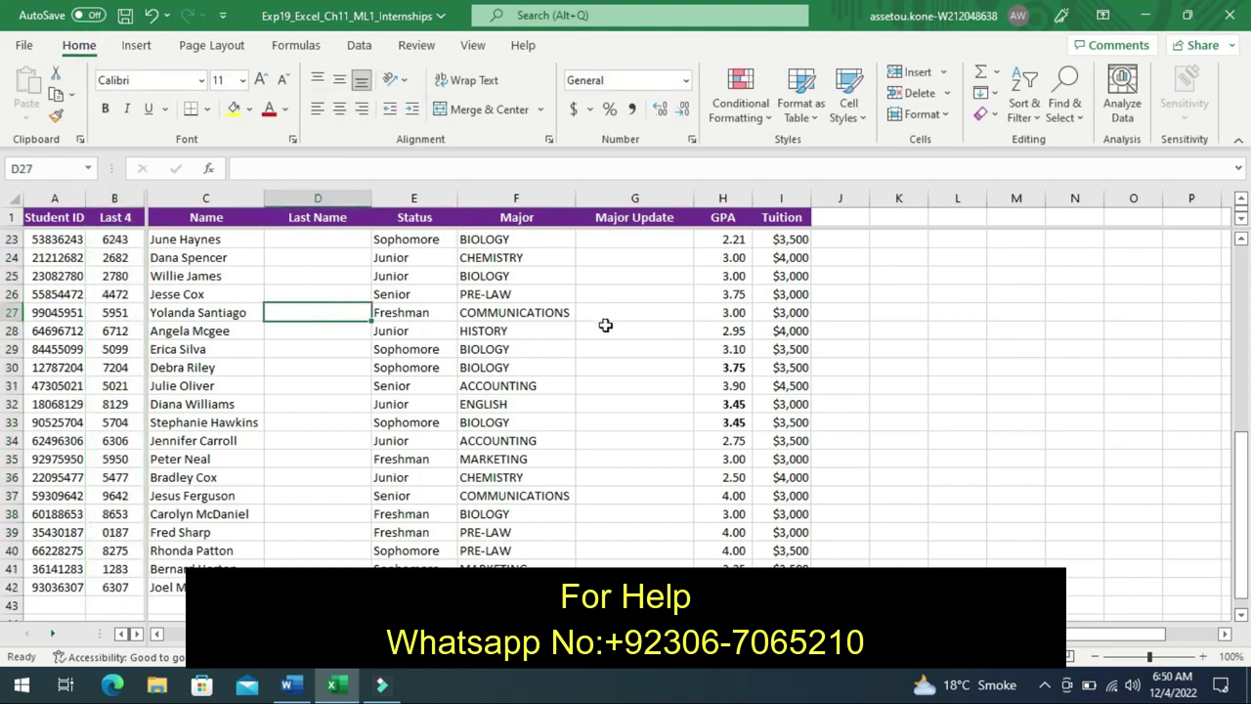
- Move the yellow highlight from step 3 to step 4's name-splitting instructions, then return to Excel
{"action": "left_click", "coordinate": [292, 686]}
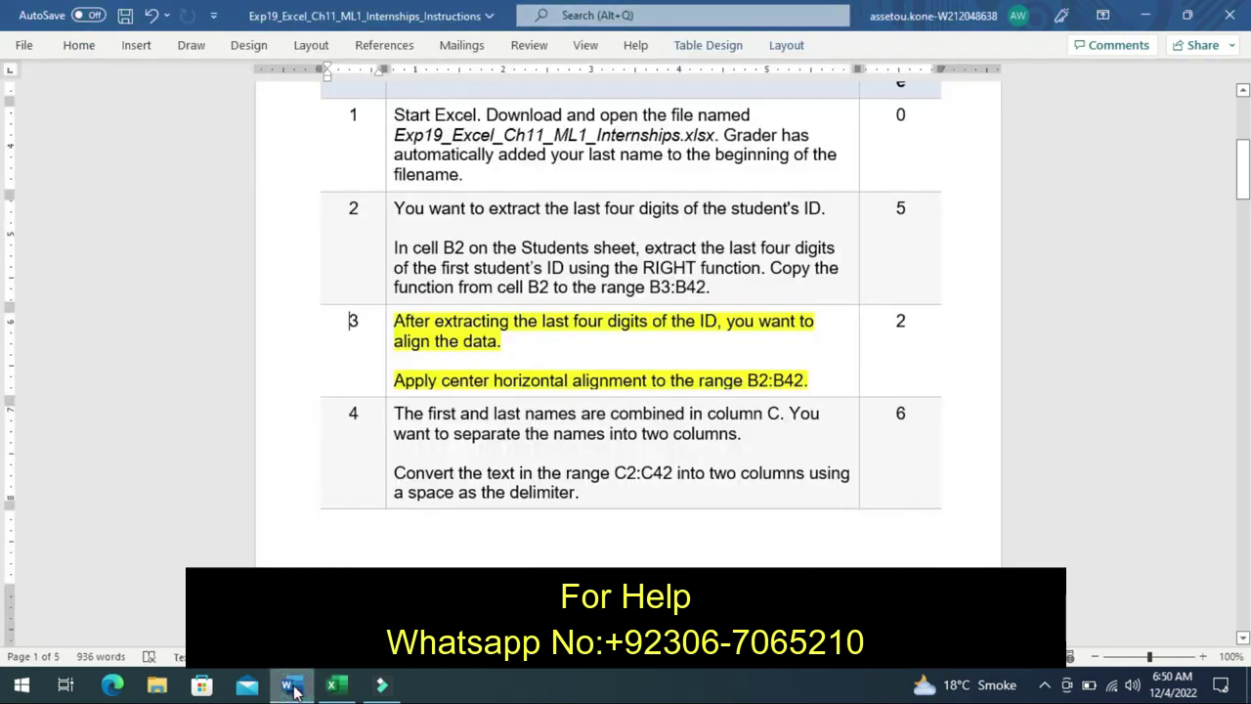
{"action": "key", "text": "ctrl+Home"}
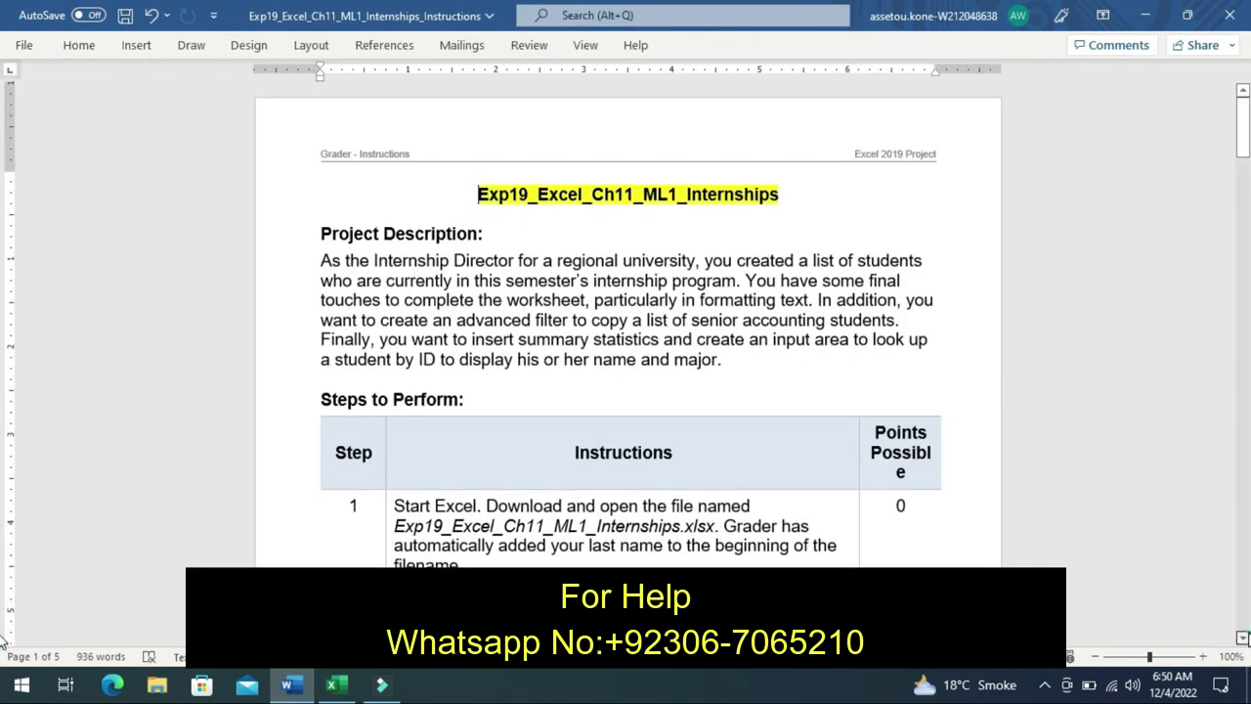
{"action": "scroll", "coordinate": [3, 641], "scroll_direction": "down", "scroll_amount": 1}
{"action": "left_click", "coordinate": [1245, 623]}
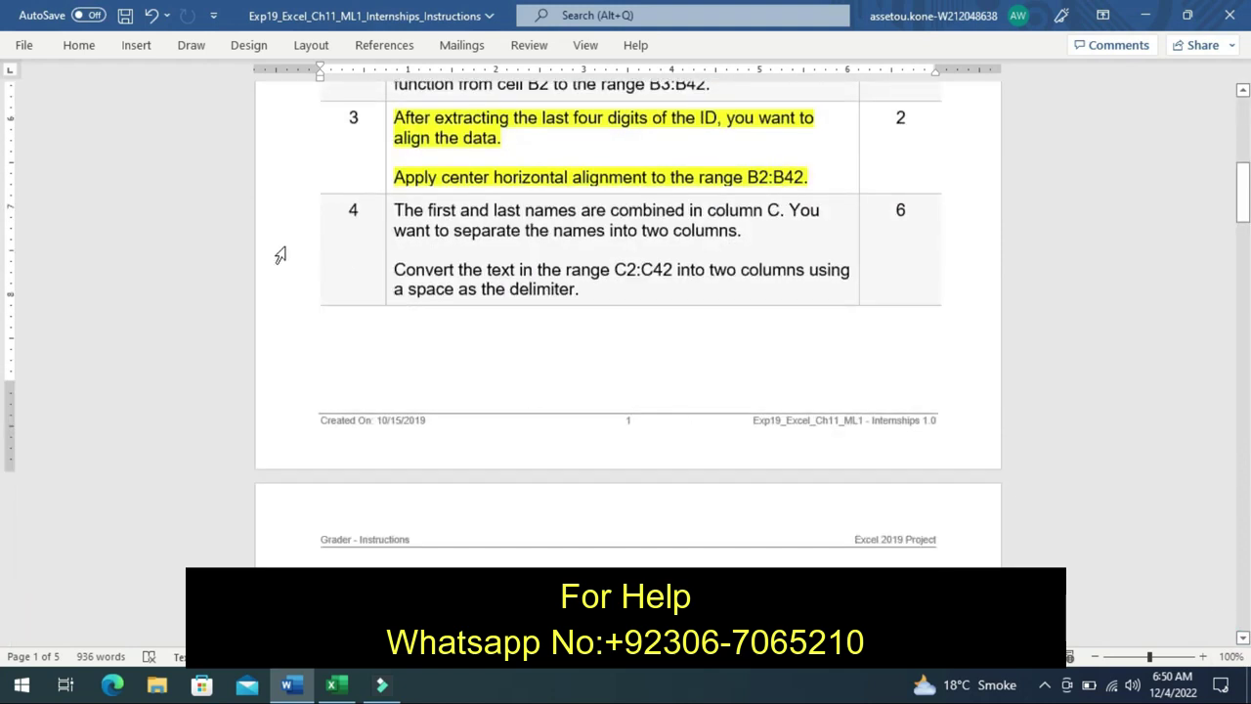
{"action": "key", "text": "ctrl+z"}
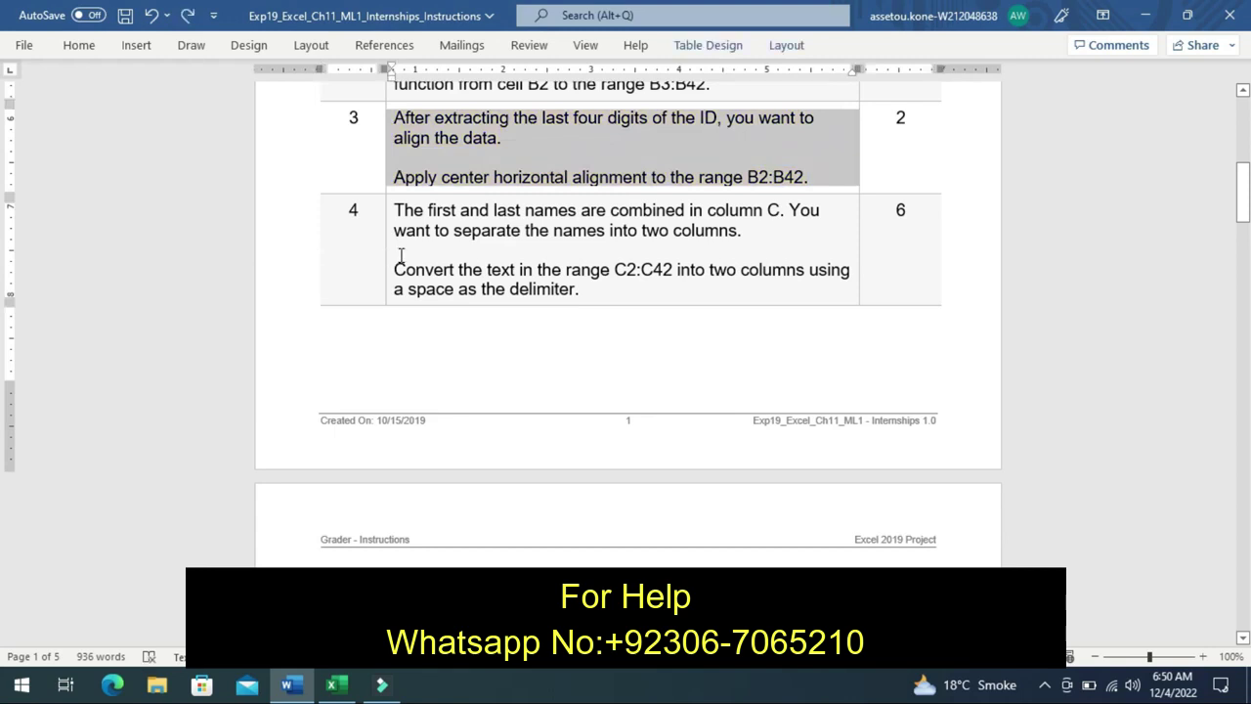
{"action": "double_click", "coordinate": [387, 256]}
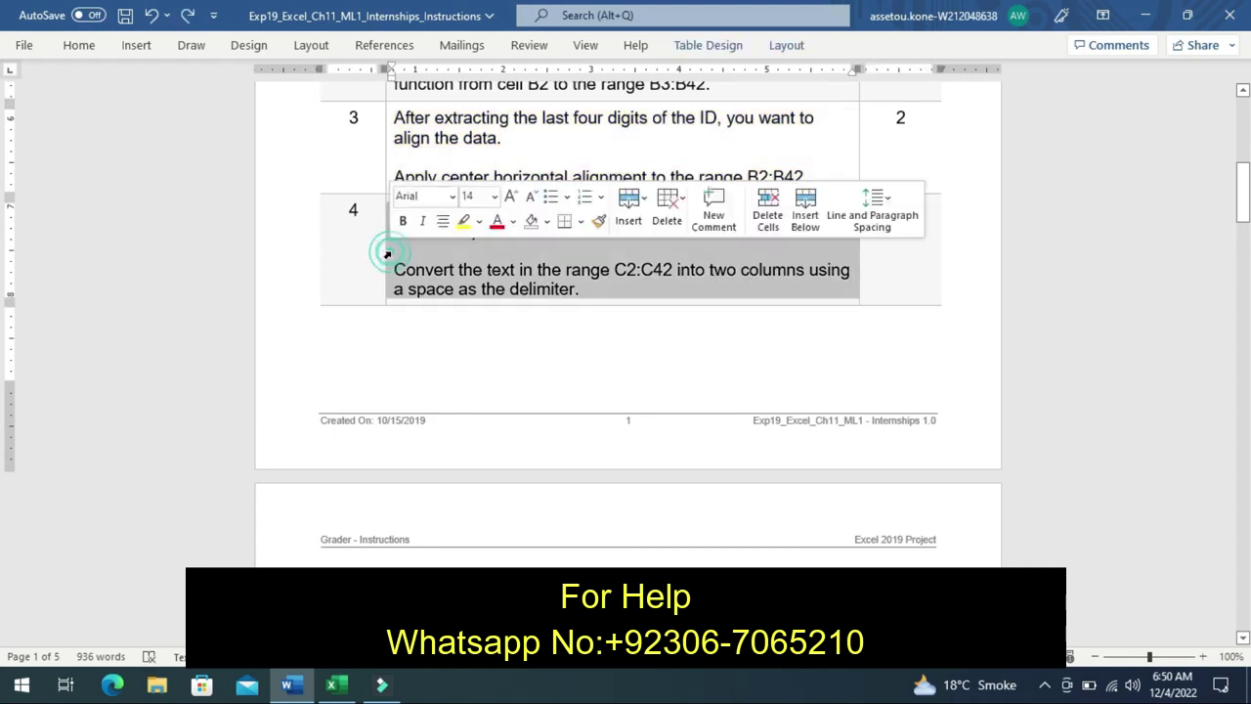
{"action": "left_click", "coordinate": [463, 221]}
{"action": "left_click", "coordinate": [343, 260]}
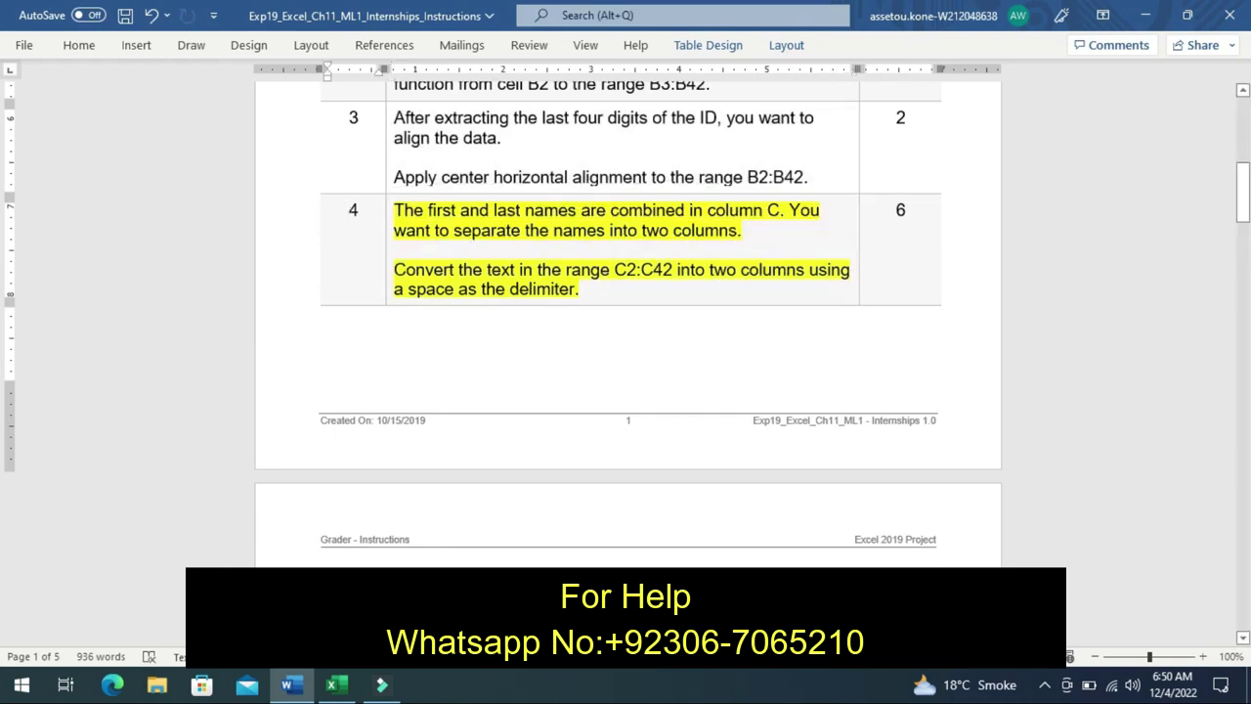
{"action": "left_click", "coordinate": [333, 684]}
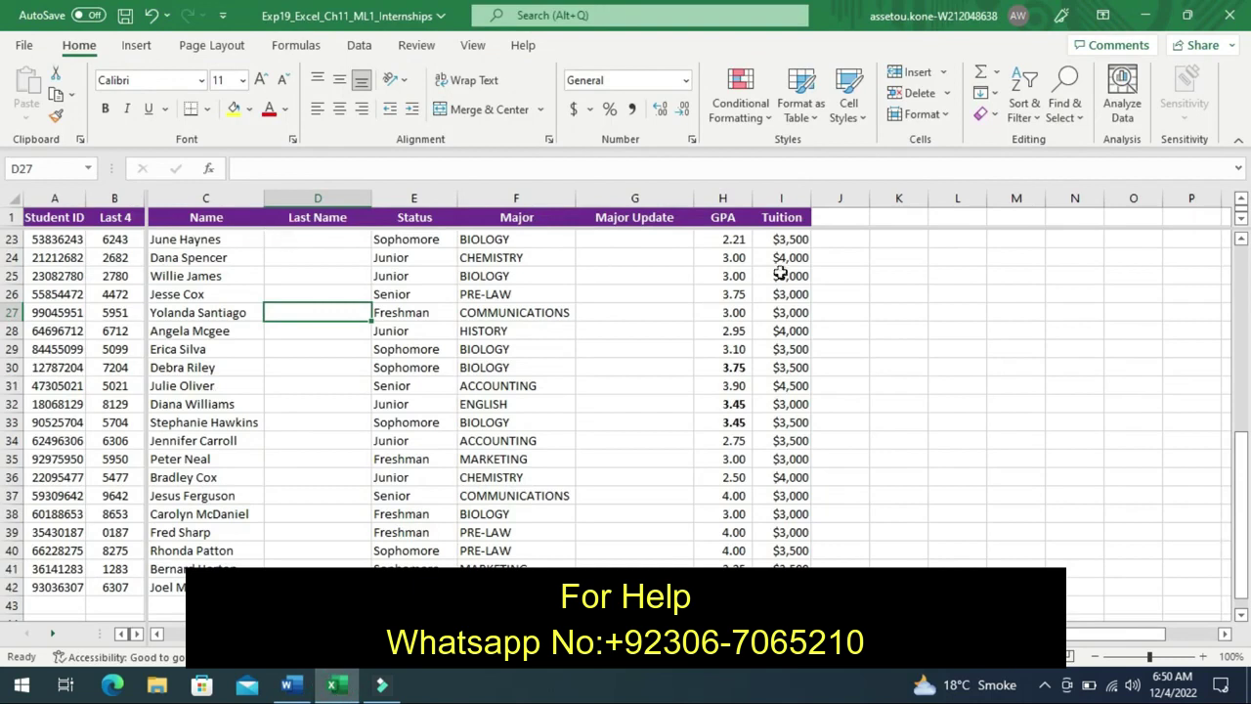
- Split C2:C42 at spaces with Text to Columns, putting last names in Last Name
{"action": "scroll", "coordinate": [1239, 290], "scroll_direction": "up", "scroll_amount": 7}
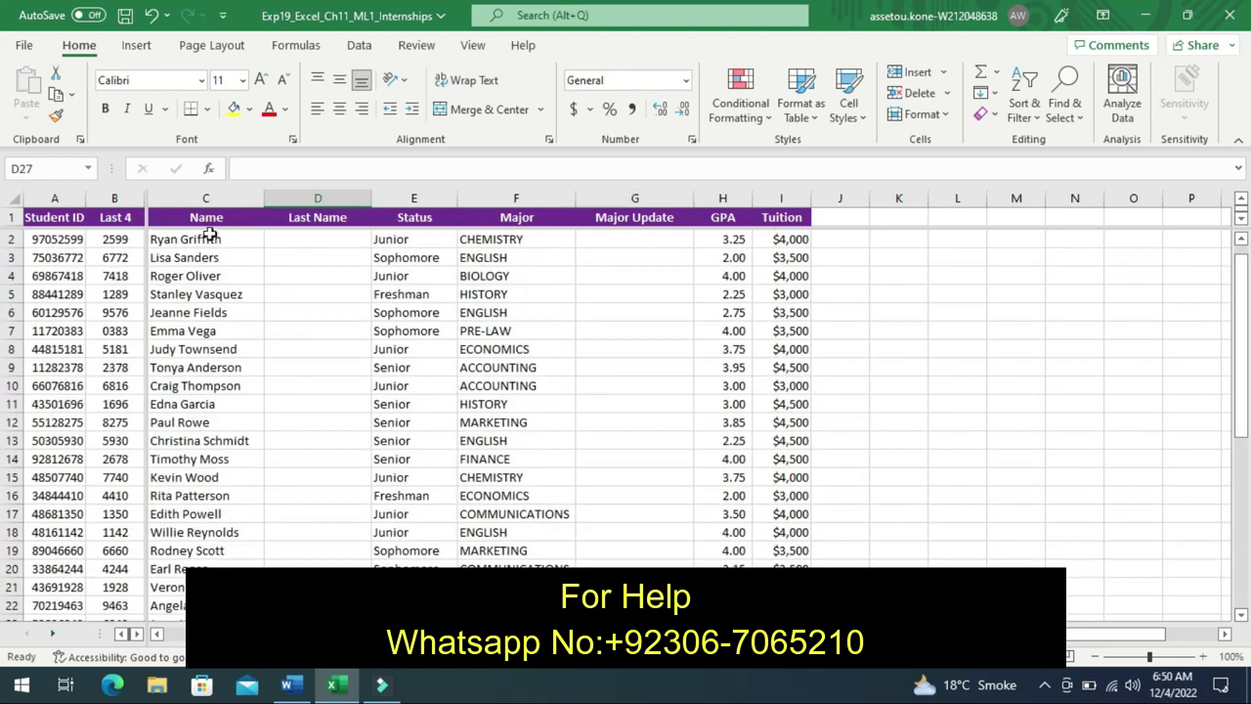
{"action": "mouse_move", "coordinate": [196, 240]}
{"action": "left_mouse_down"}
{"action": "mouse_move", "coordinate": [171, 614]}
{"action": "mouse_move", "coordinate": [181, 569]}
{"action": "left_mouse_up"}
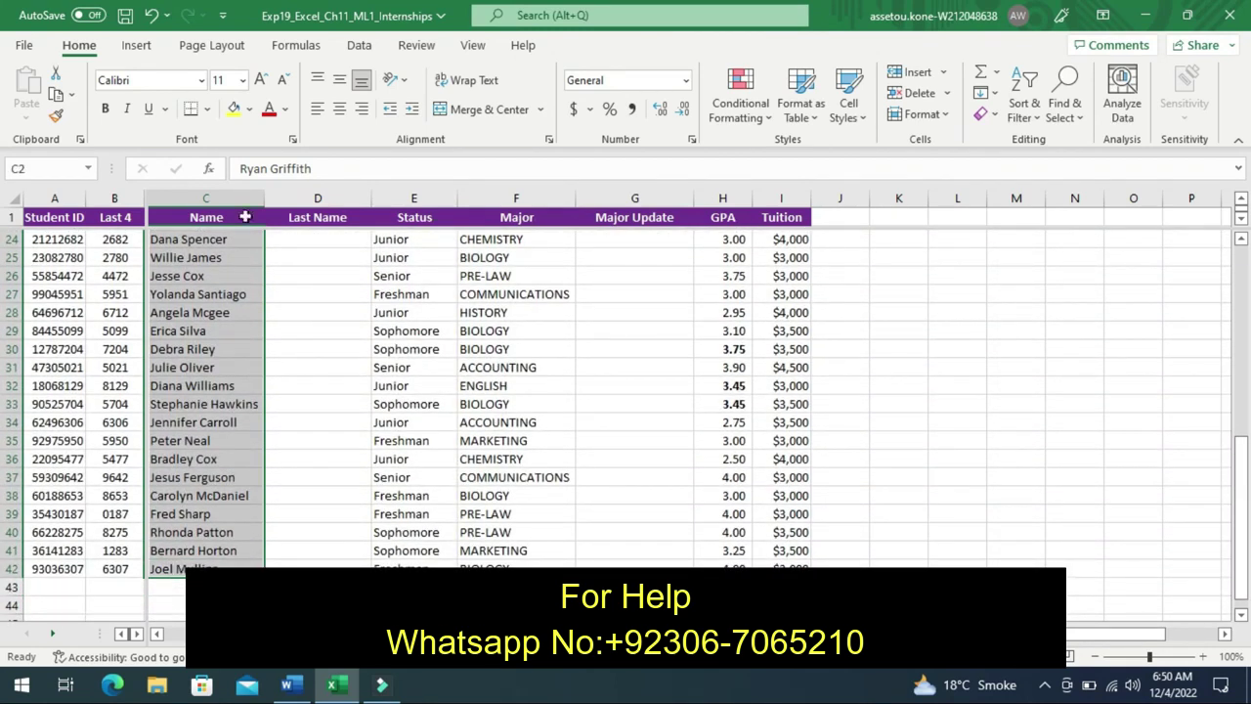
{"action": "left_click", "coordinate": [356, 47]}
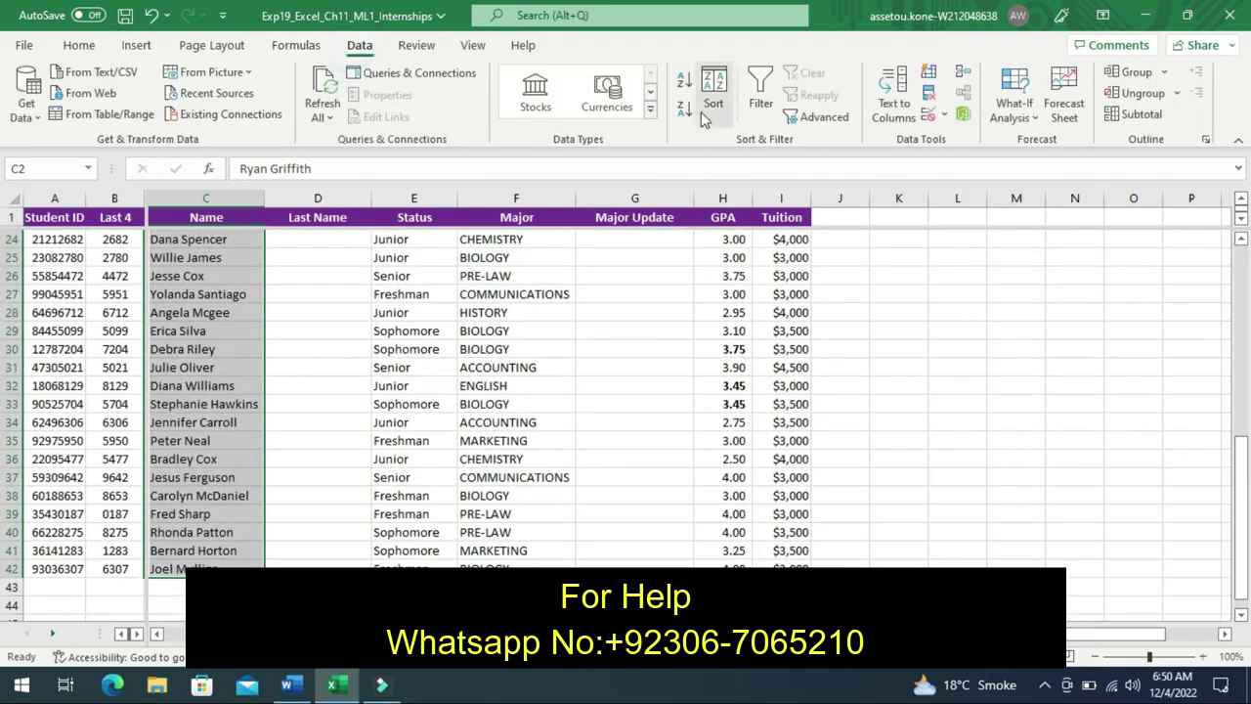
{"action": "left_click", "coordinate": [888, 115]}
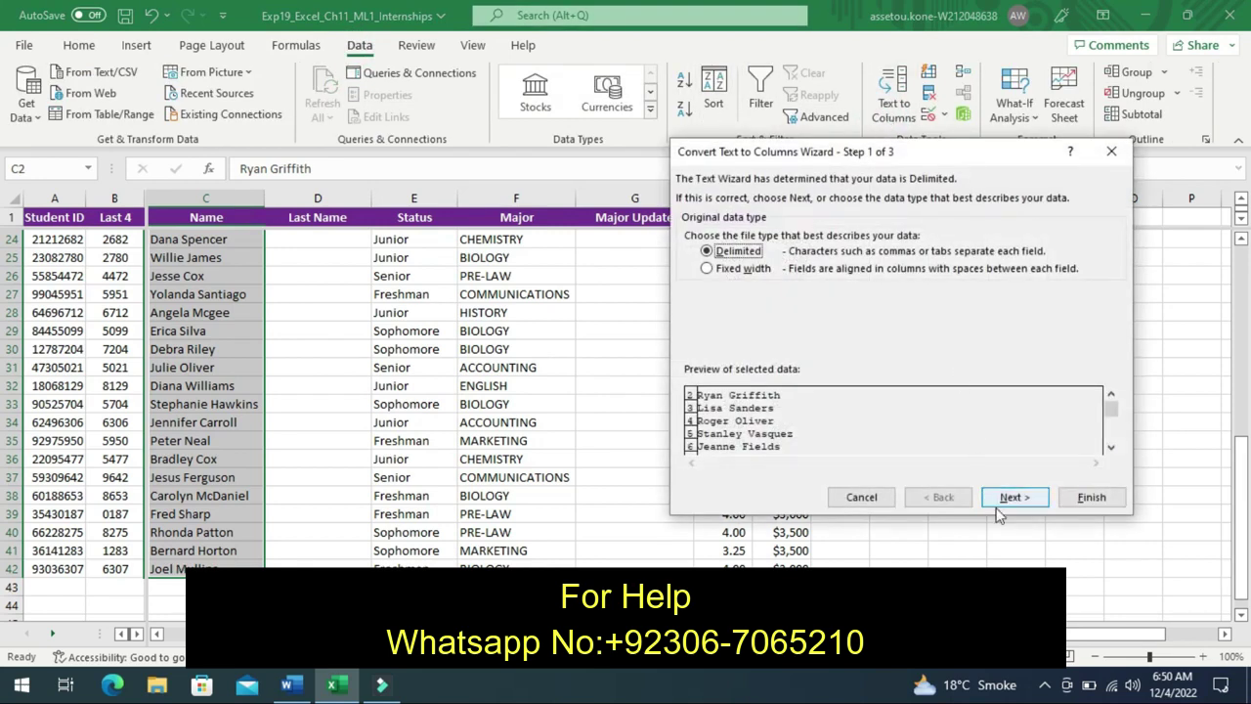
{"action": "left_click", "coordinate": [1001, 500]}
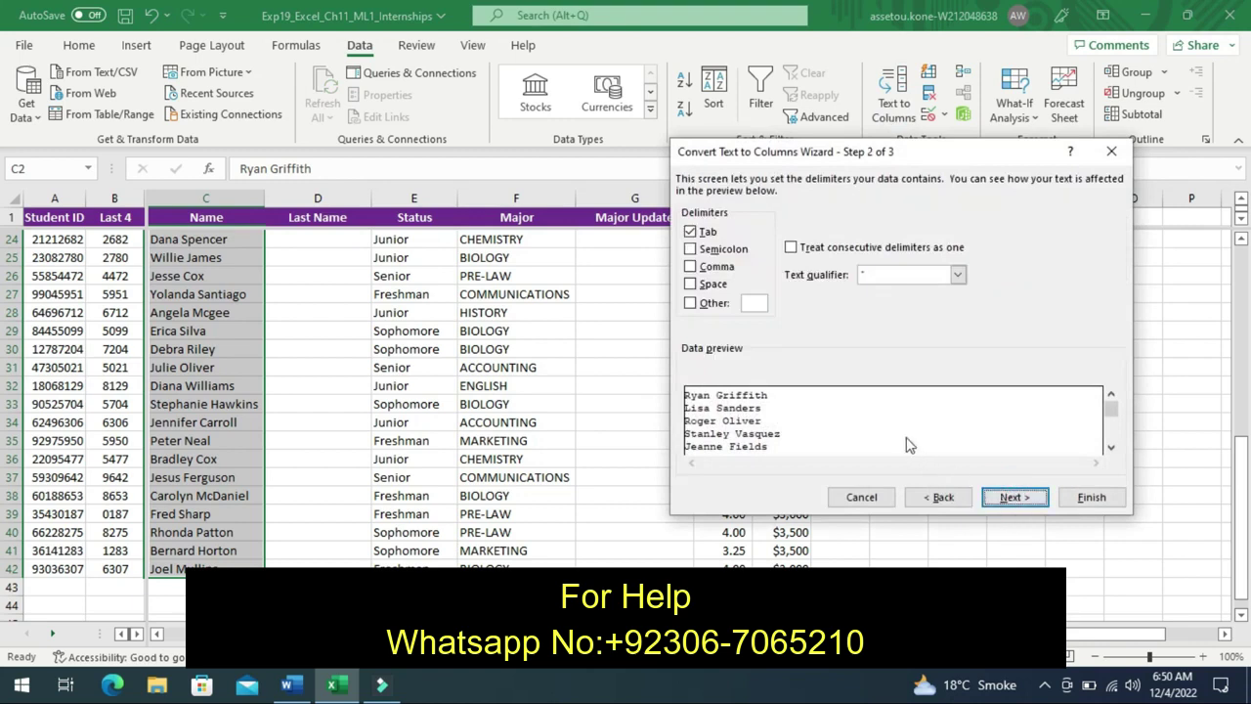
{"action": "left_click", "coordinate": [690, 284]}
{"action": "left_click", "coordinate": [1014, 498]}
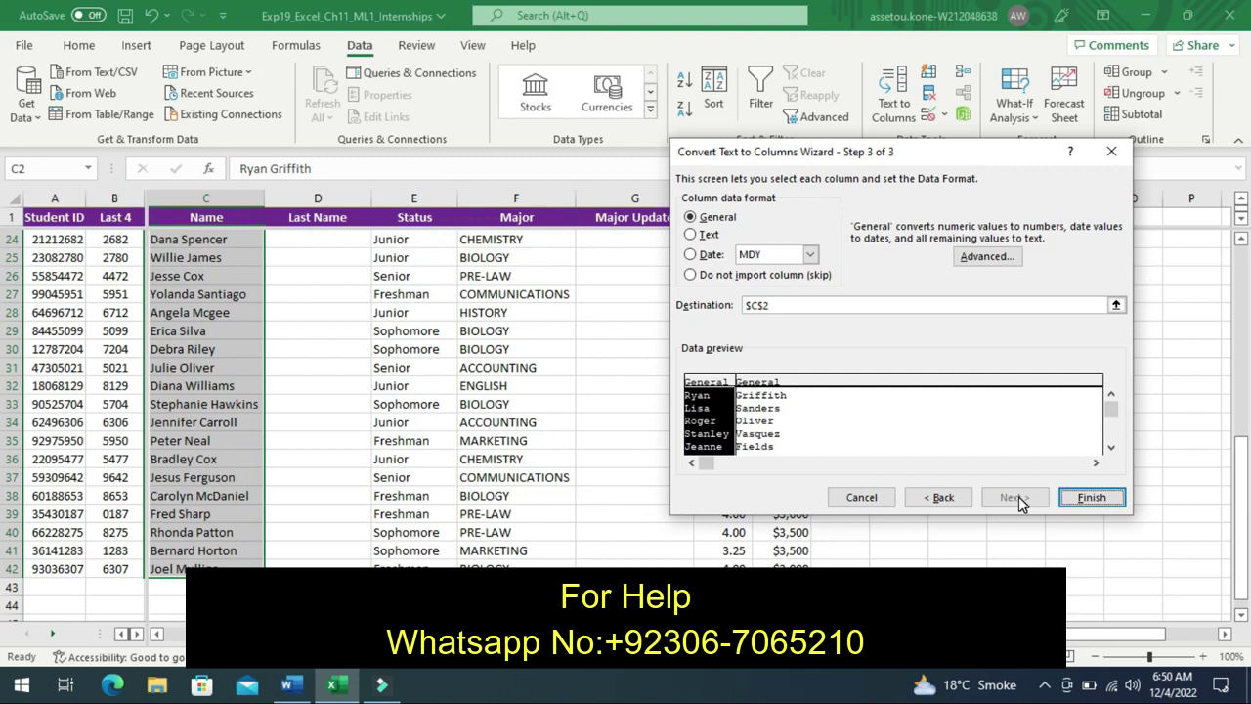
{"action": "left_click", "coordinate": [1073, 499]}
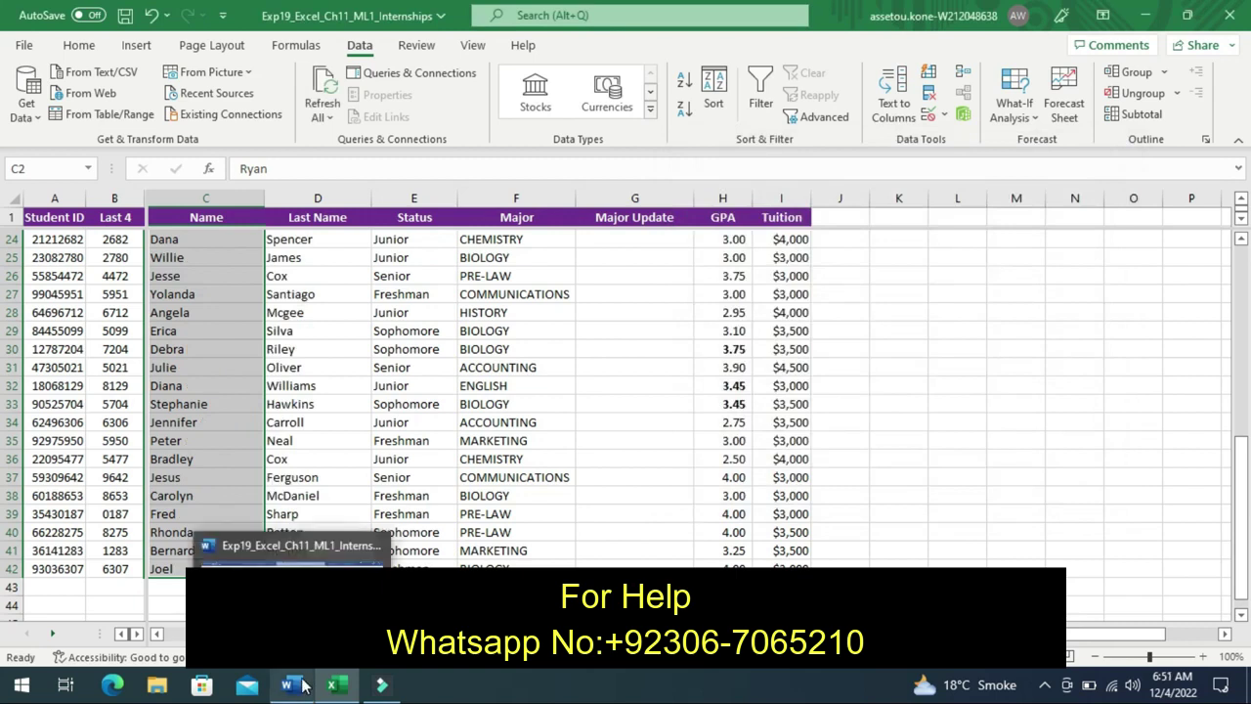
{"action": "left_click", "coordinate": [382, 549]}
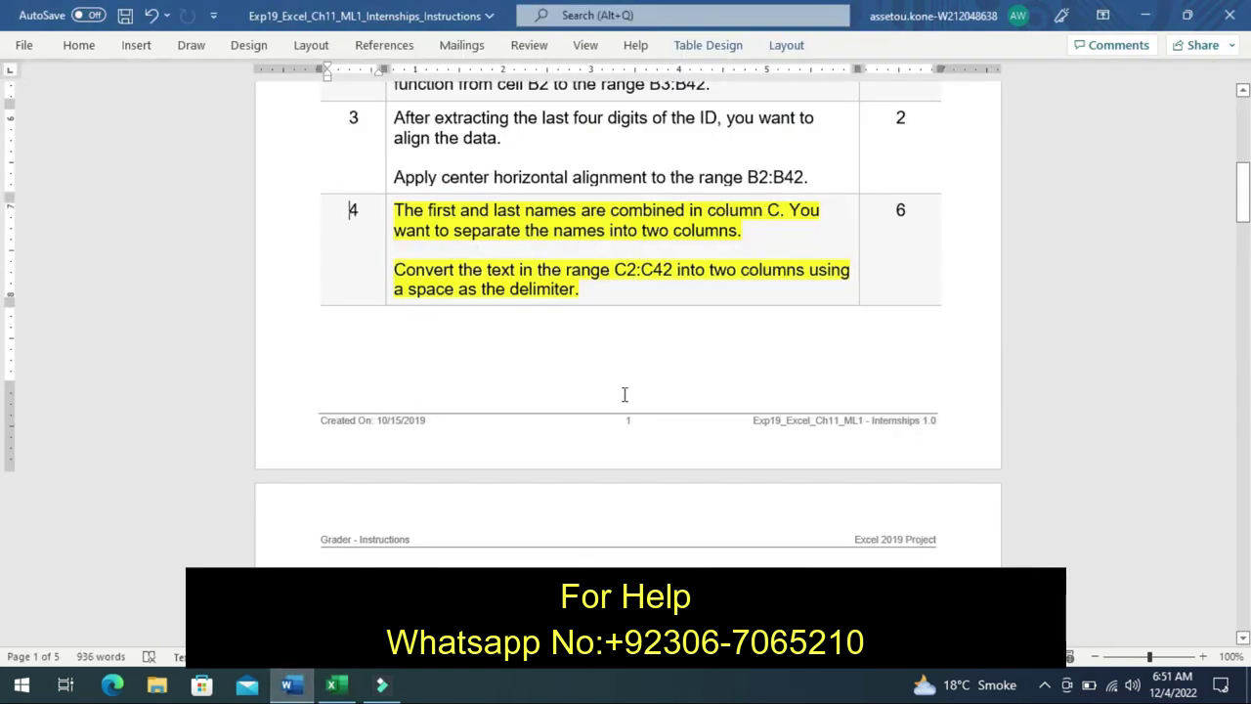
- Highlight step 5's instructions on converting column F's case in yellow, then return to Excel
{"action": "mouse_move", "coordinate": [1244, 171]}
{"action": "left_mouse_down"}
{"action": "mouse_move", "coordinate": [1244, 282]}
{"action": "mouse_move", "coordinate": [1245, 210]}
{"action": "left_mouse_up"}
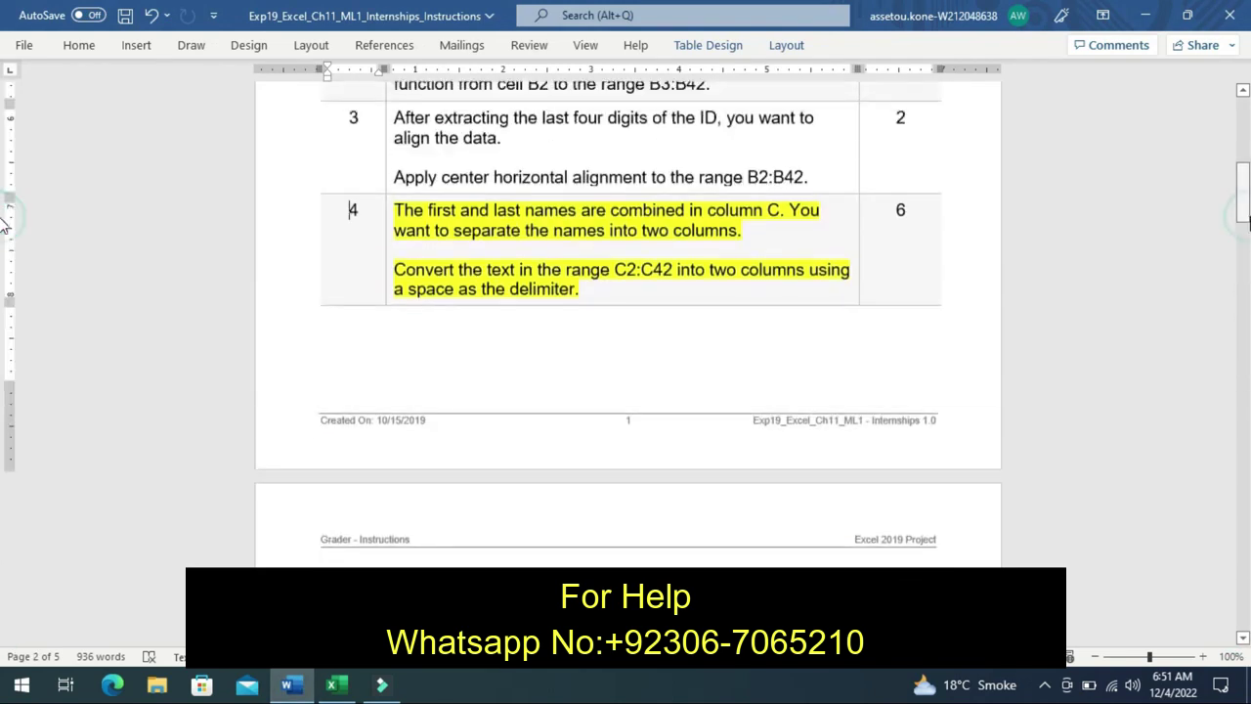
{"action": "left_click", "coordinate": [1242, 639]}
{"action": "left_click_drag", "start_coordinate": [1242, 638], "coordinate": [1241, 640]}
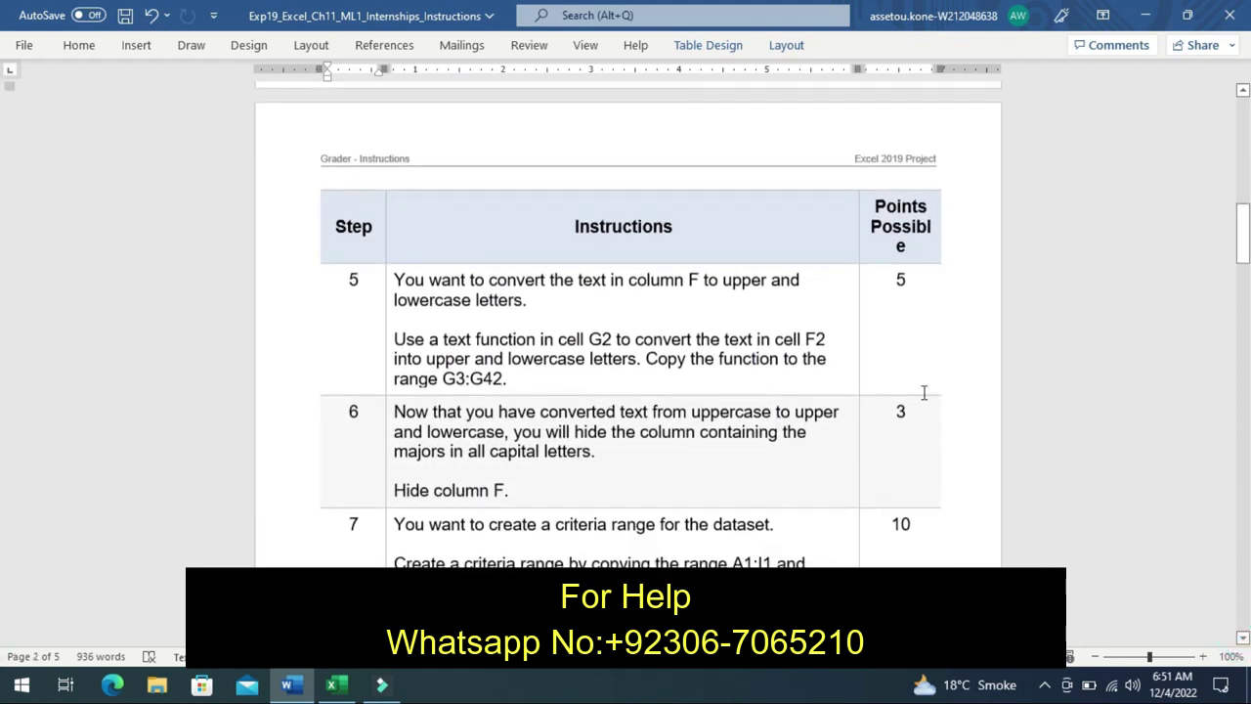
{"action": "scroll", "coordinate": [923, 392], "scroll_direction": "up", "scroll_amount": 4}
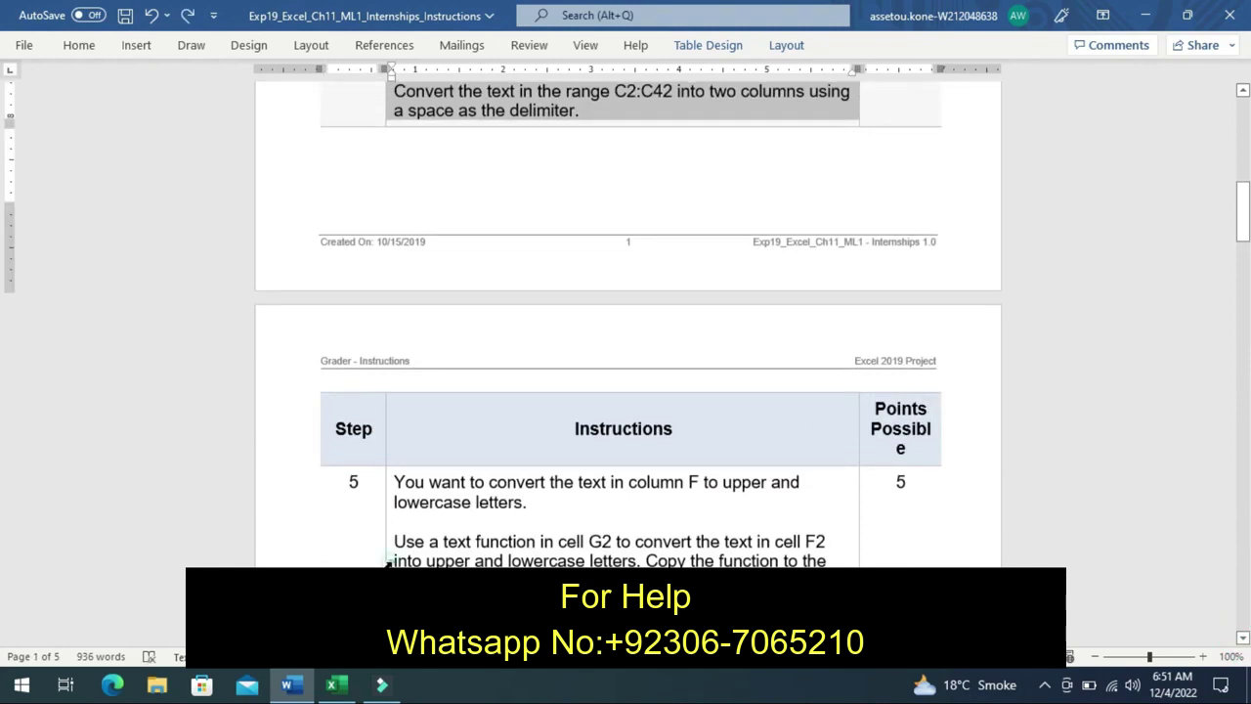
{"action": "left_click", "coordinate": [388, 562]}
{"action": "left_click", "coordinate": [466, 531]}
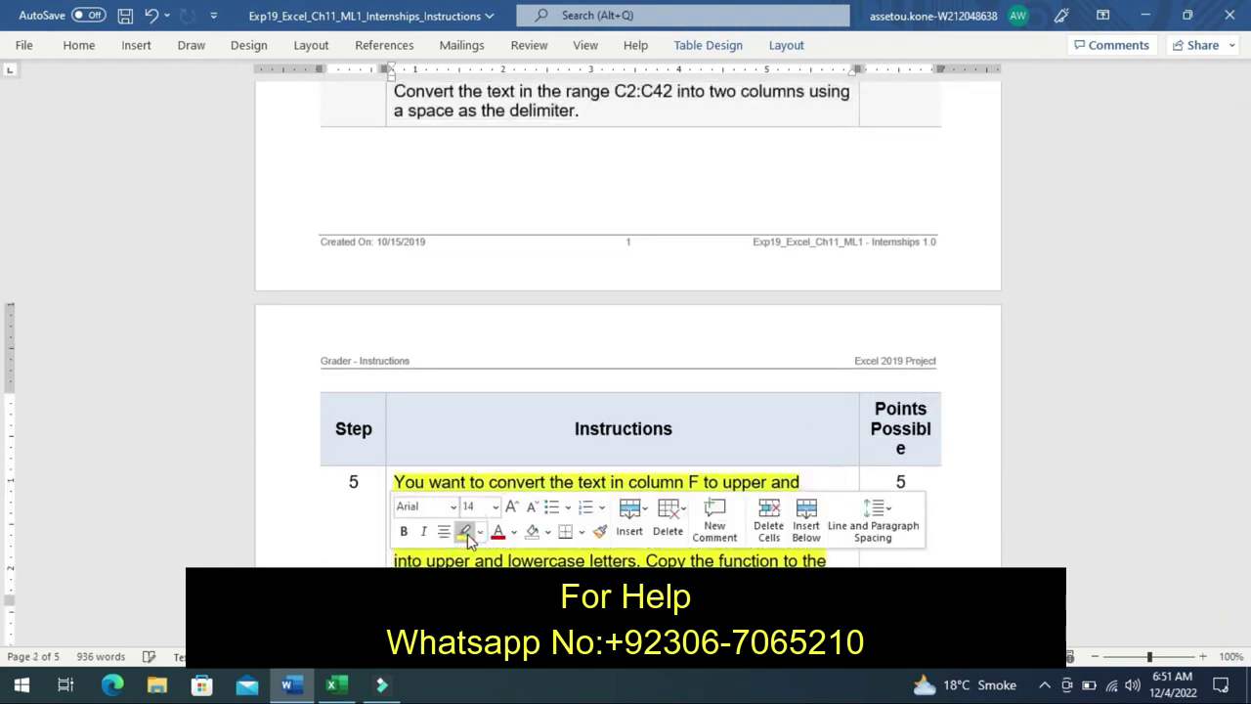
{"action": "left_click", "coordinate": [298, 545]}
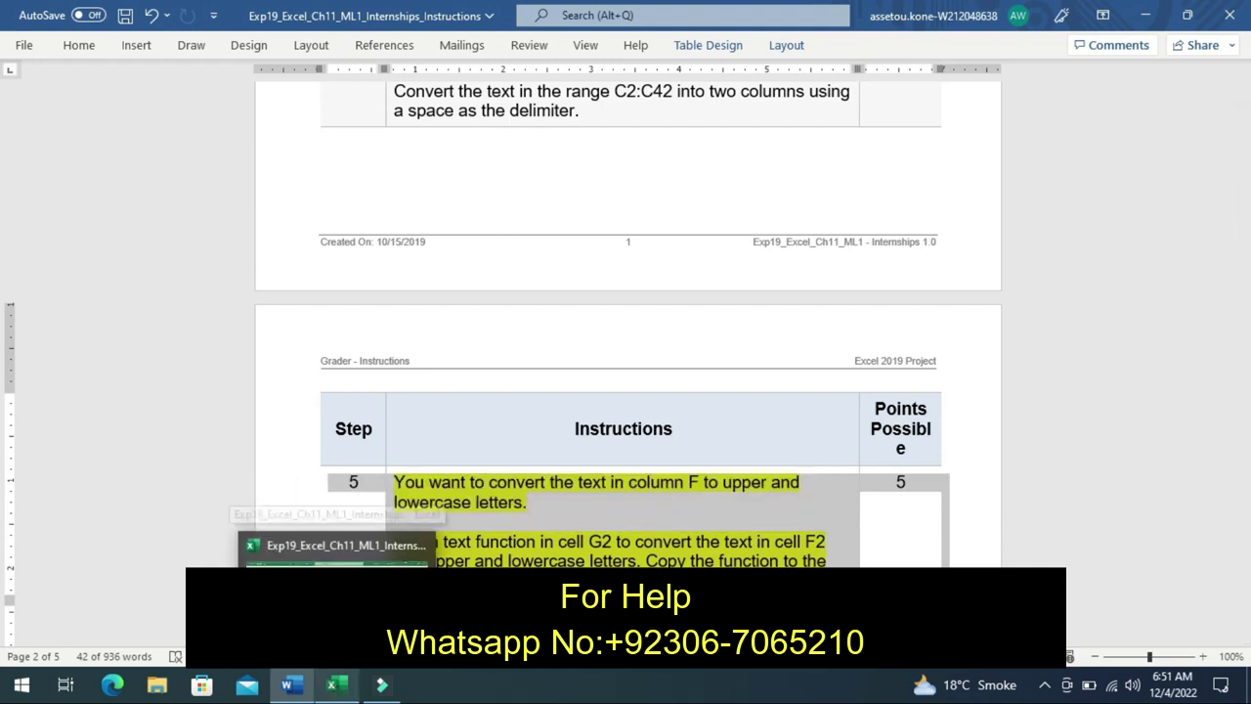
{"action": "left_click", "coordinate": [333, 685]}
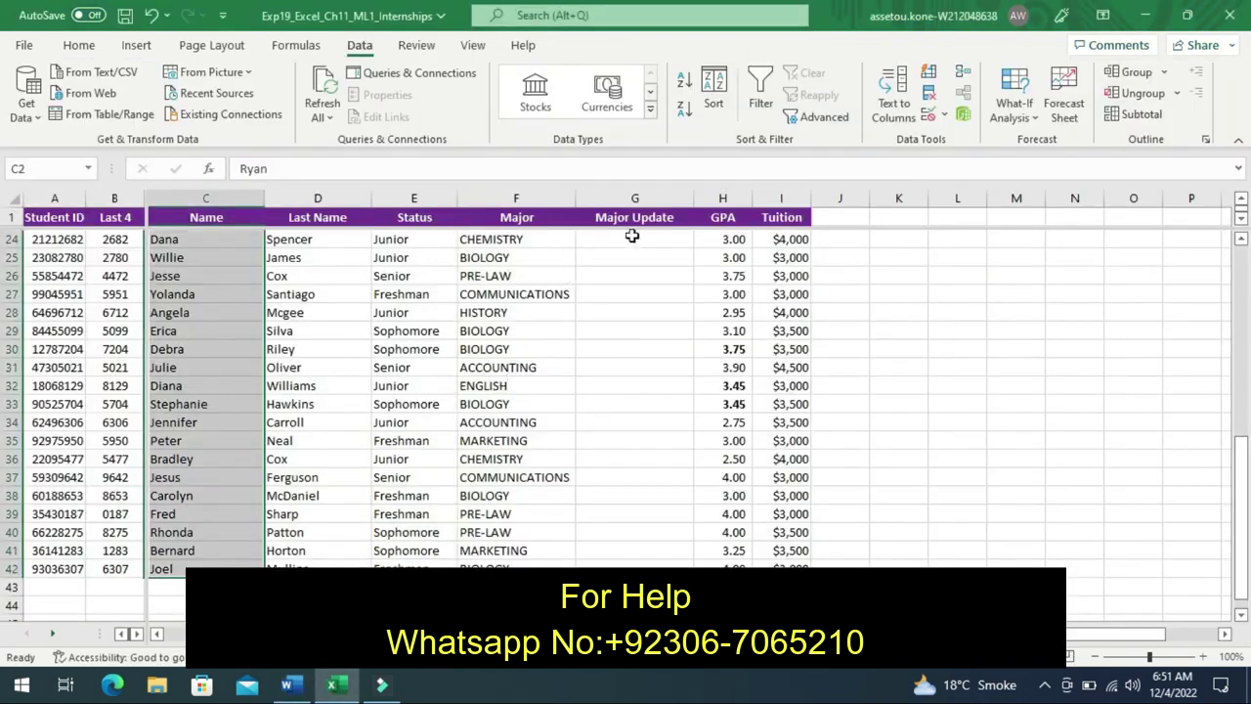
- Begin a TEXT formula in G3 referencing F3, then discard it
{"action": "left_click", "coordinate": [1241, 313]}
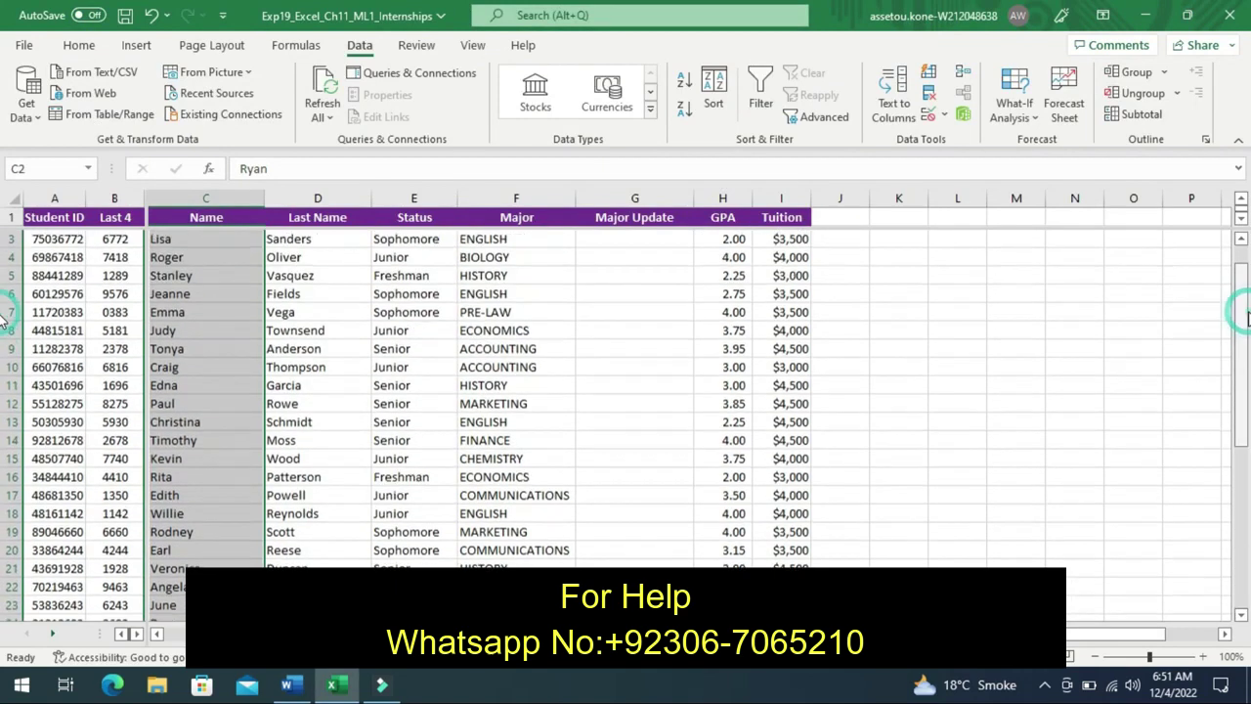
{"action": "left_click", "coordinate": [591, 240]}
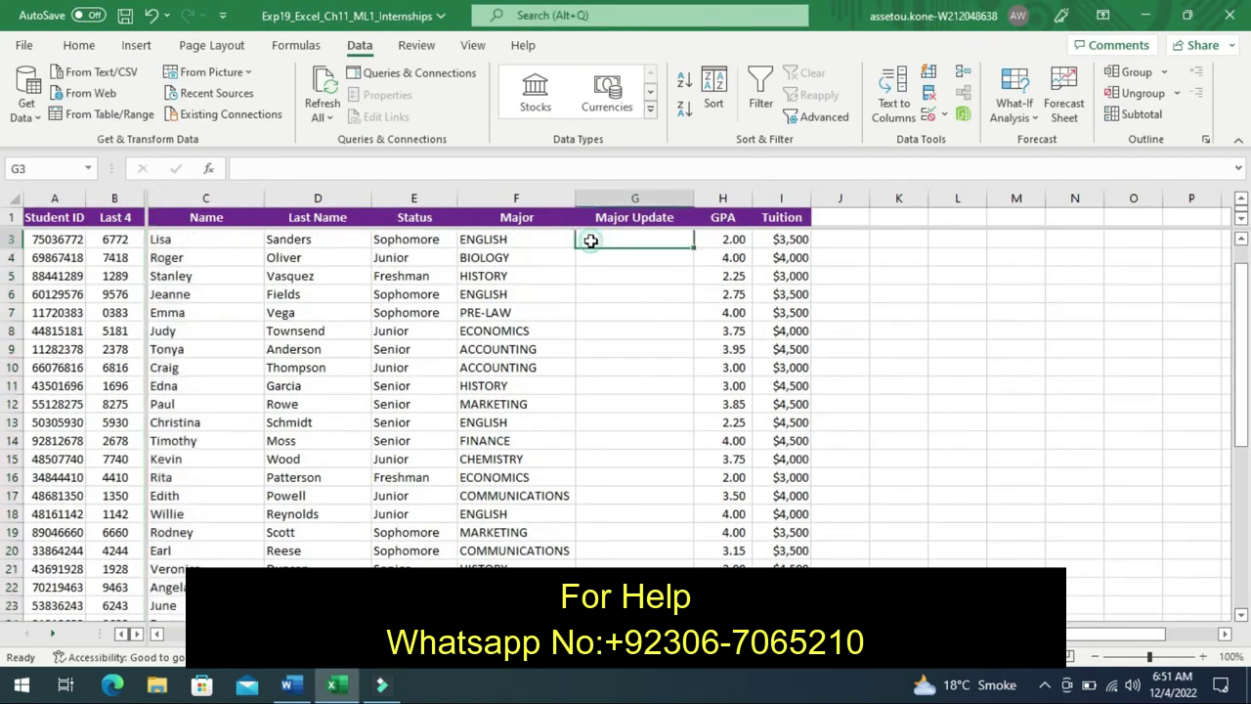
{"action": "type", "text": "="}
{"action": "key", "text": "BackSpace"}
{"action": "type", "text": "=T"}
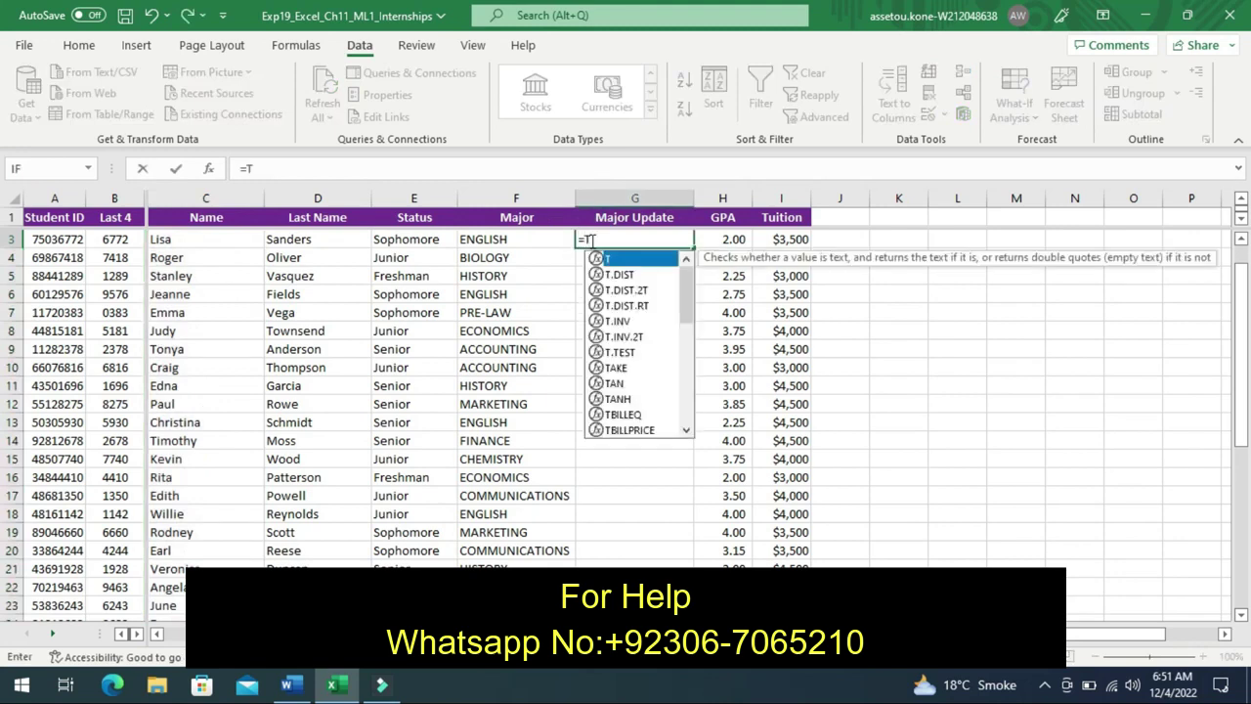
{"action": "type", "text": "ex"}
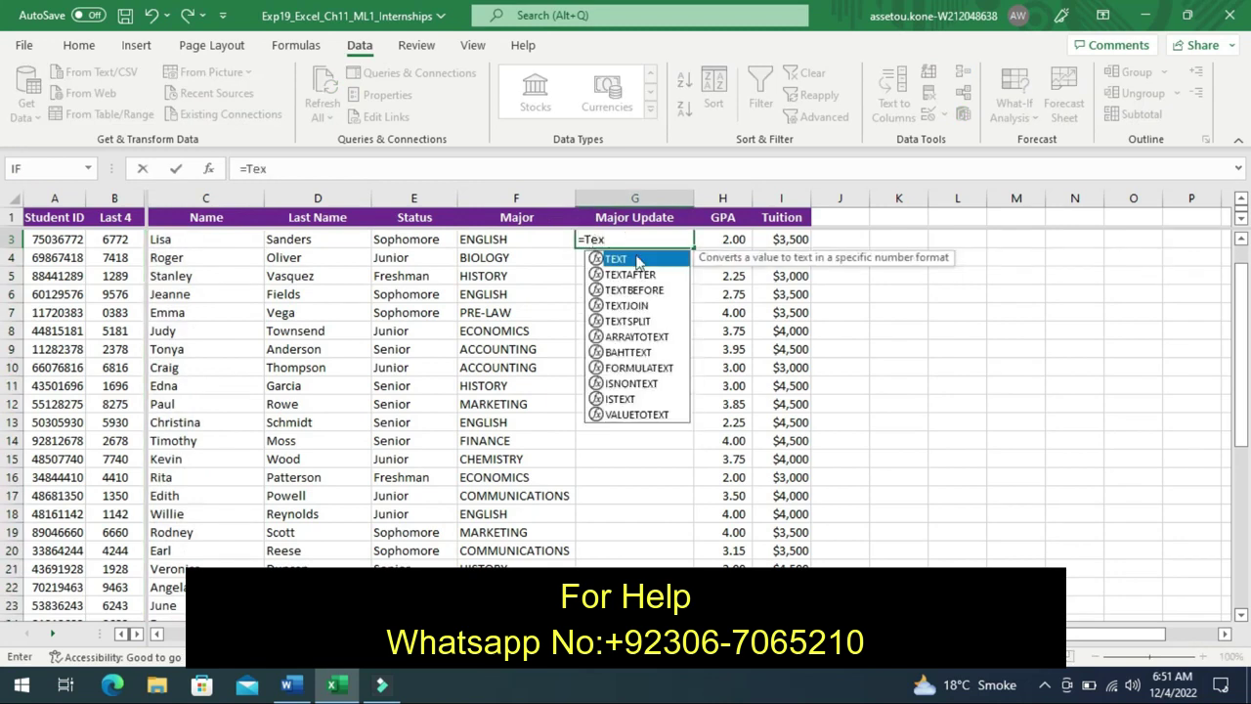
{"action": "double_click", "coordinate": [640, 260]}
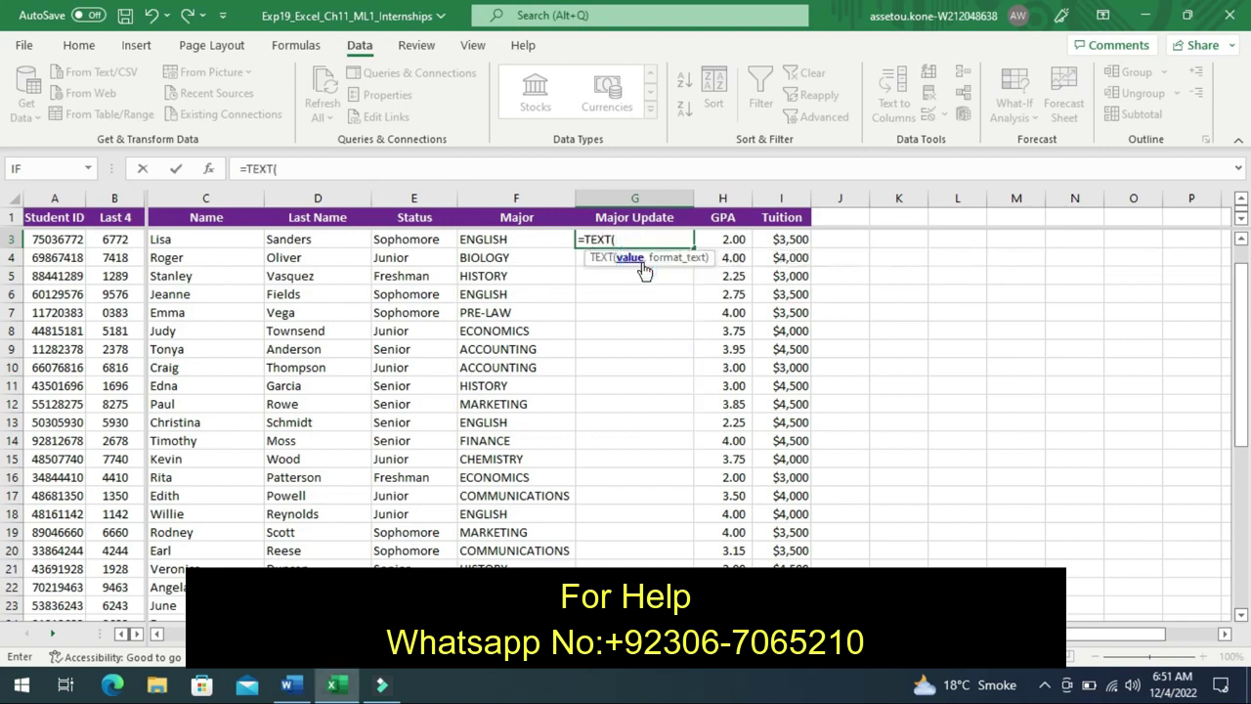
{"action": "left_click", "coordinate": [570, 248]}
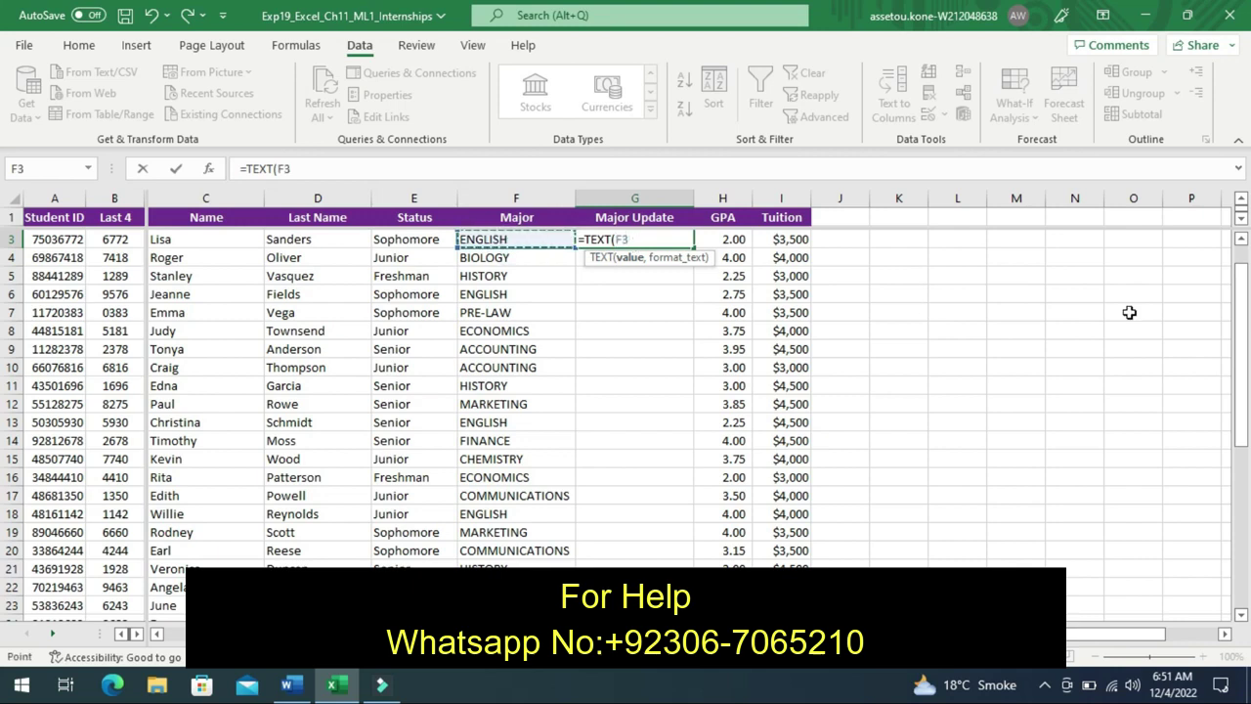
{"action": "scroll", "coordinate": [1134, 274], "scroll_direction": "up", "scroll_amount": 1}
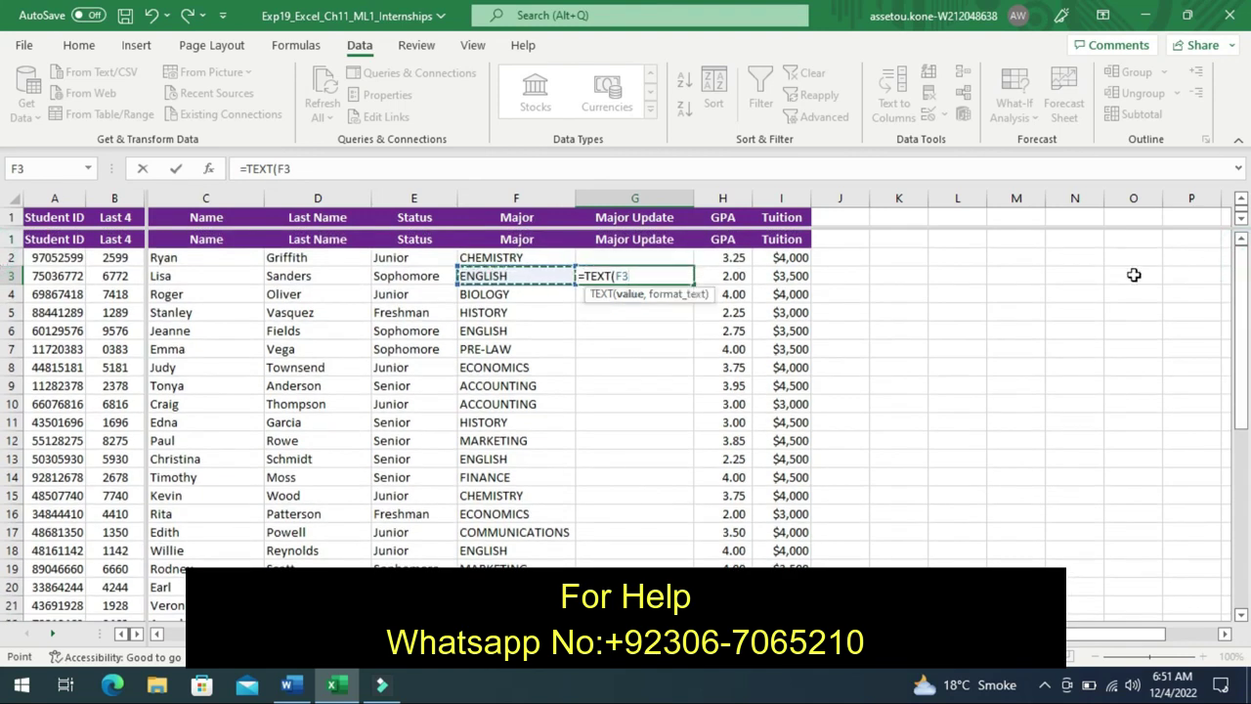
{"action": "key", "text": "BackSpace"}
{"action": "key", "text": "BackSpace"}
{"action": "key", "text": "BackSpace"}
{"action": "key", "text": "BackSpace"}
{"action": "key", "text": "BackSpace"}
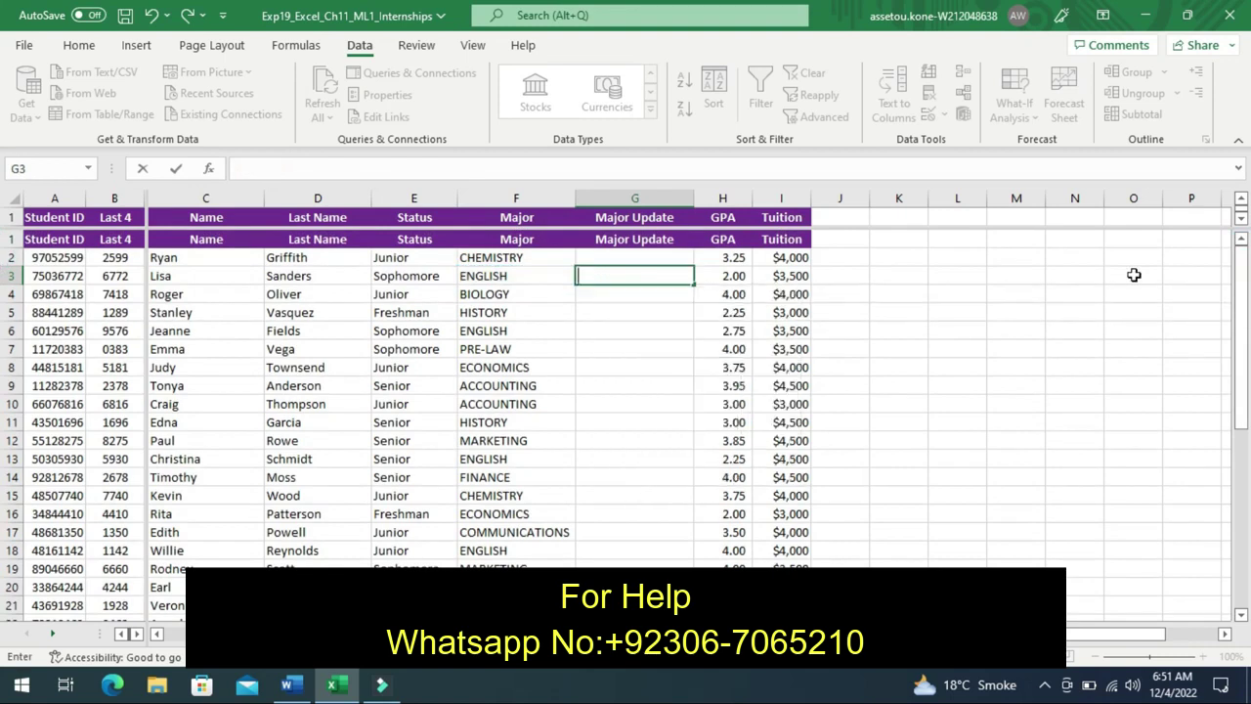
- Enter the Major Update formula =TEXT(F2,"00\/00") in cell G2
{"action": "left_click", "coordinate": [625, 254]}
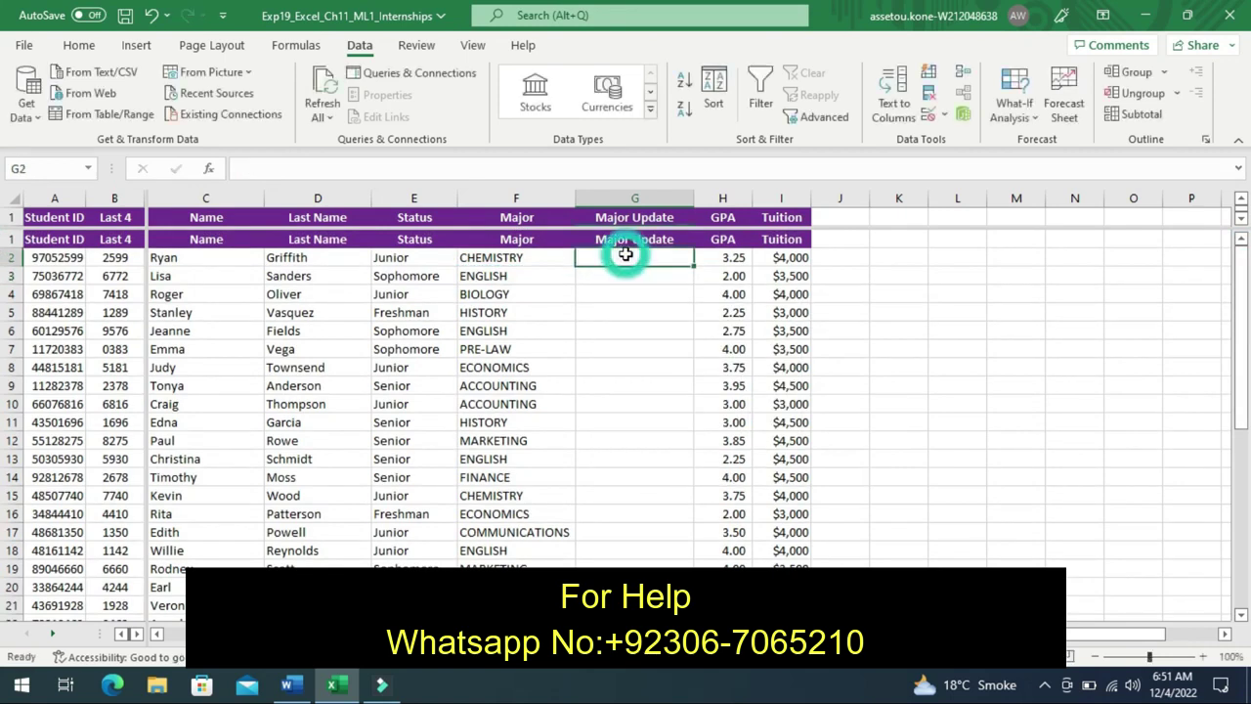
{"action": "type", "text": "="}
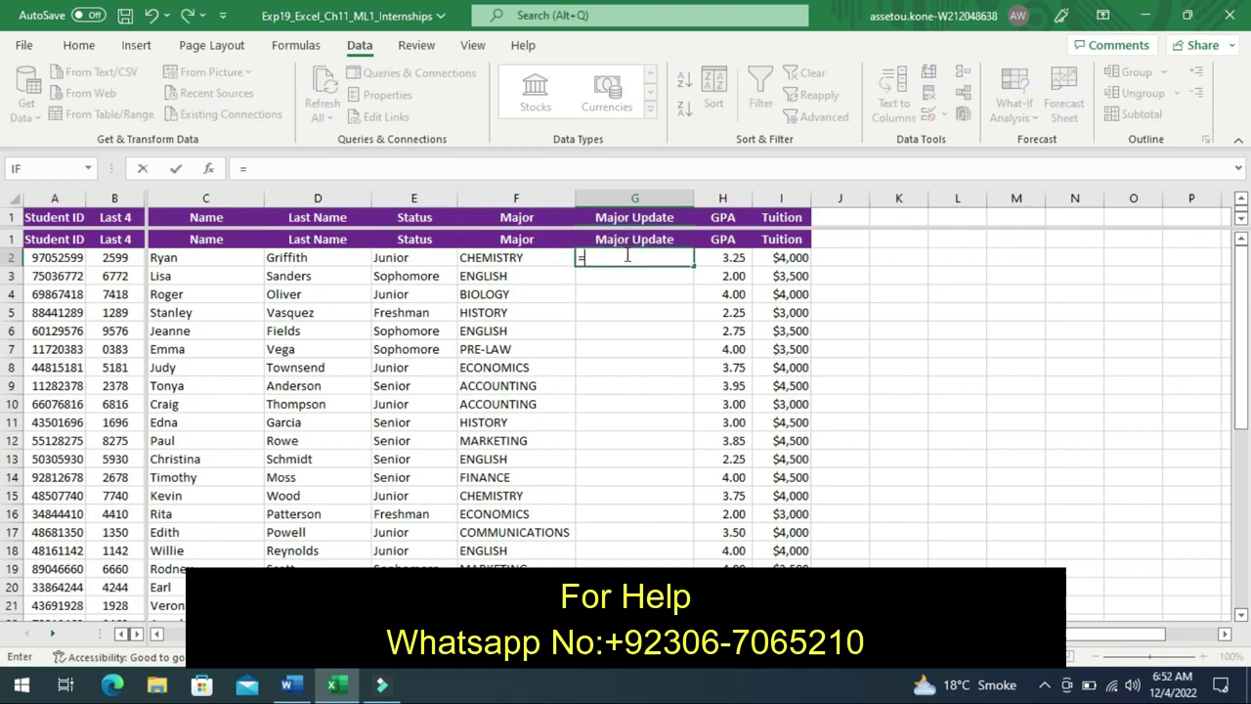
{"action": "type", "text": "Tex"}
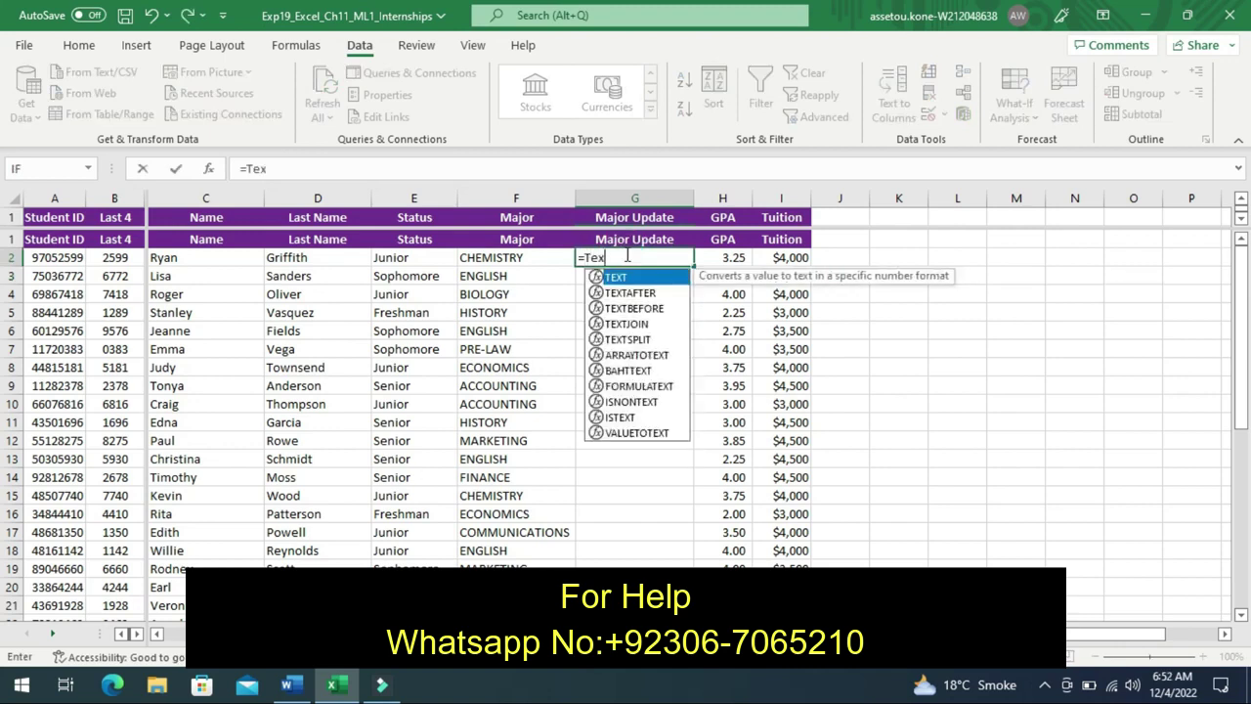
{"action": "key", "text": "Tab"}
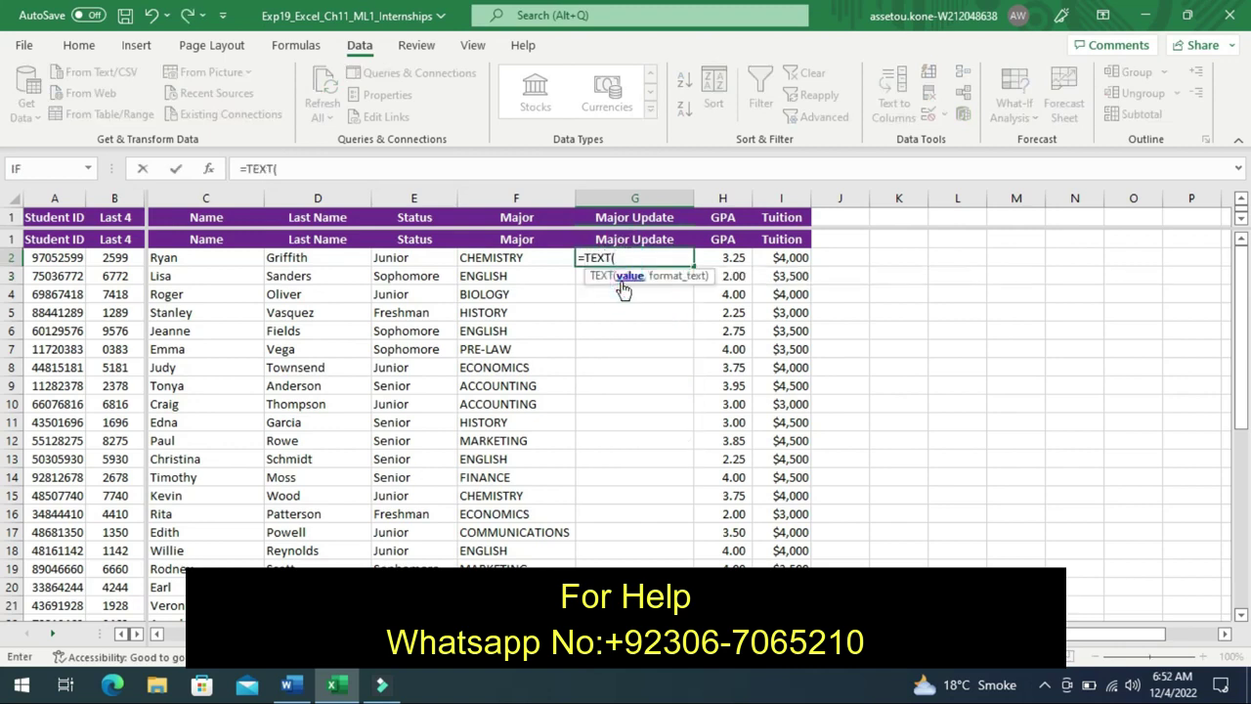
{"action": "left_click", "coordinate": [511, 260]}
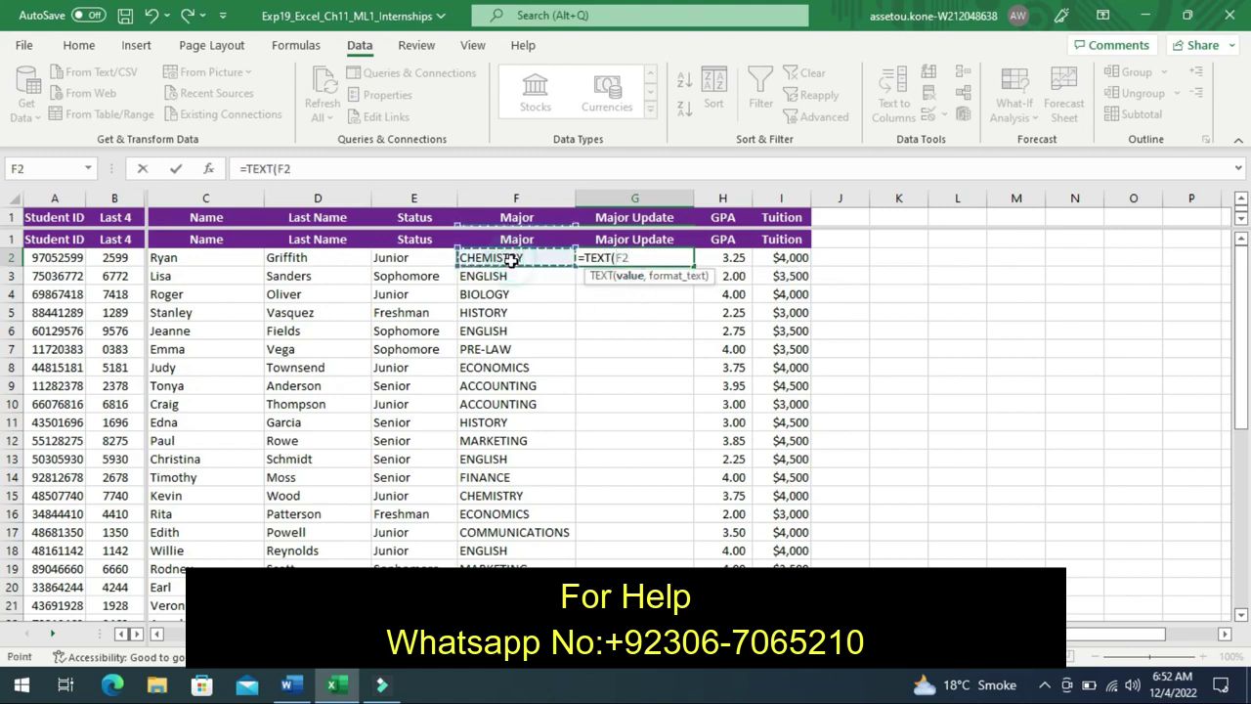
{"action": "type", "text": ",\"00\\/00"}
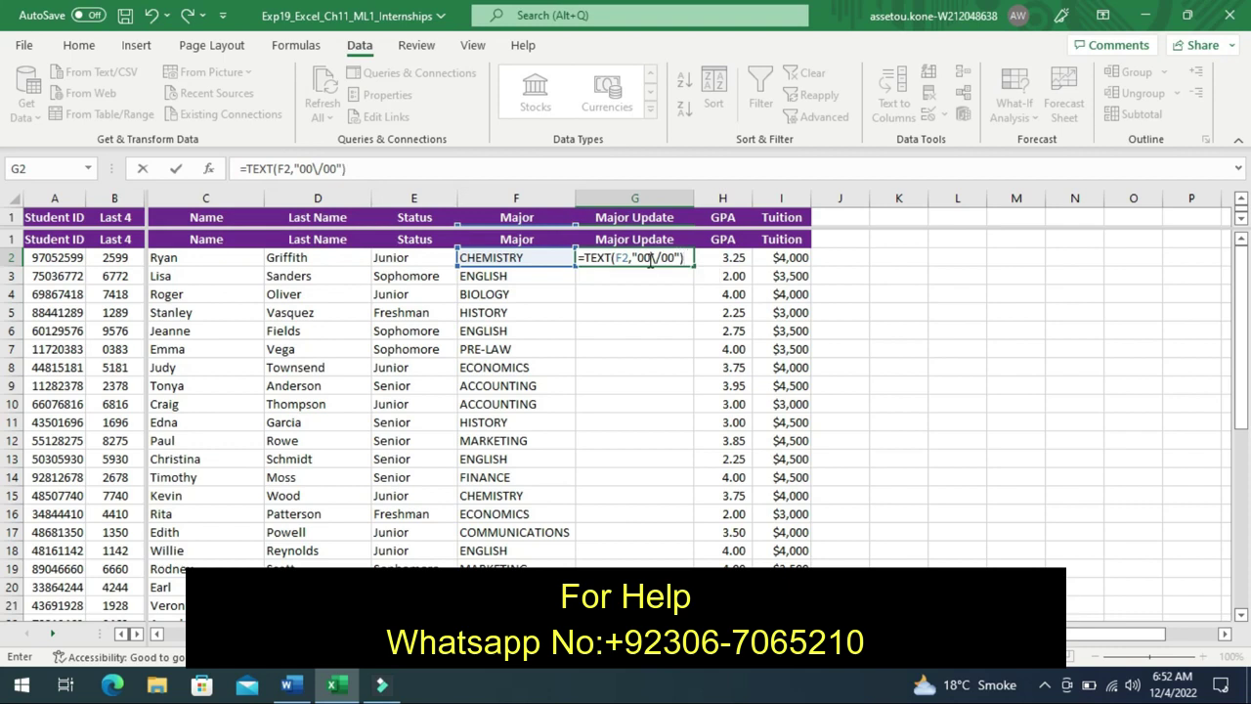
{"action": "key", "text": "Return"}
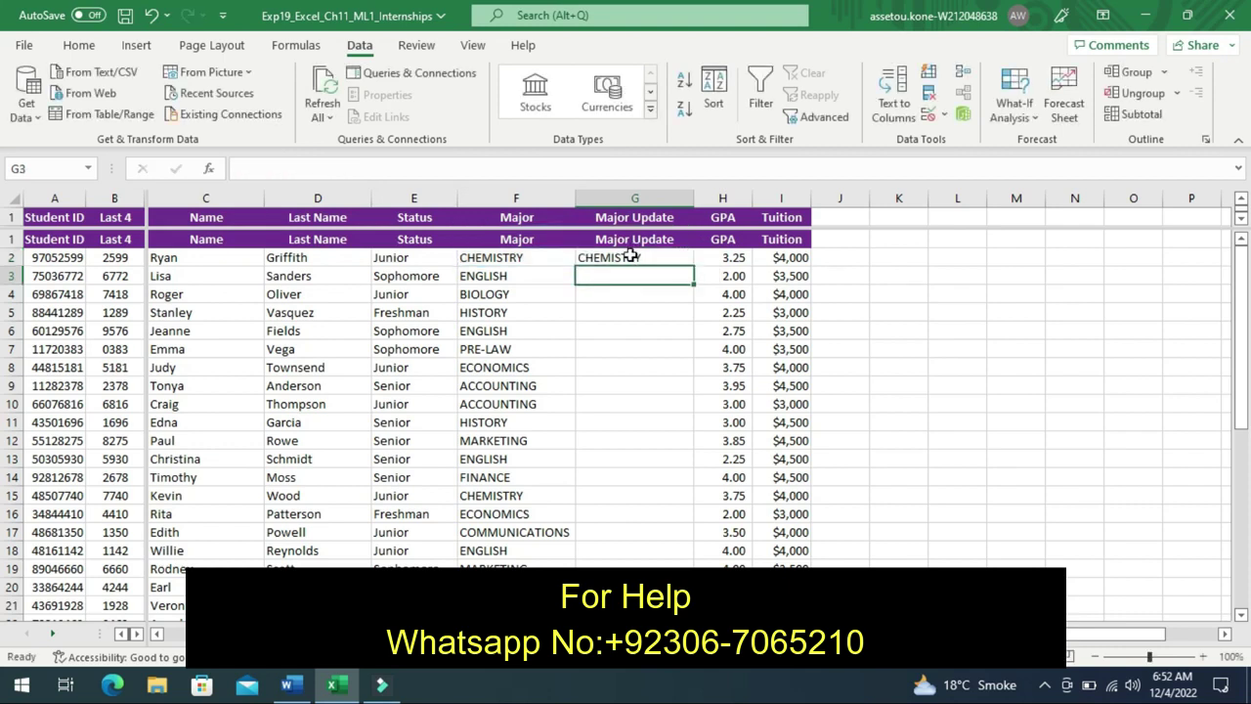
- Fill the G2 formula down column G and check the results in G3 and F2
{"action": "left_click", "coordinate": [629, 257]}
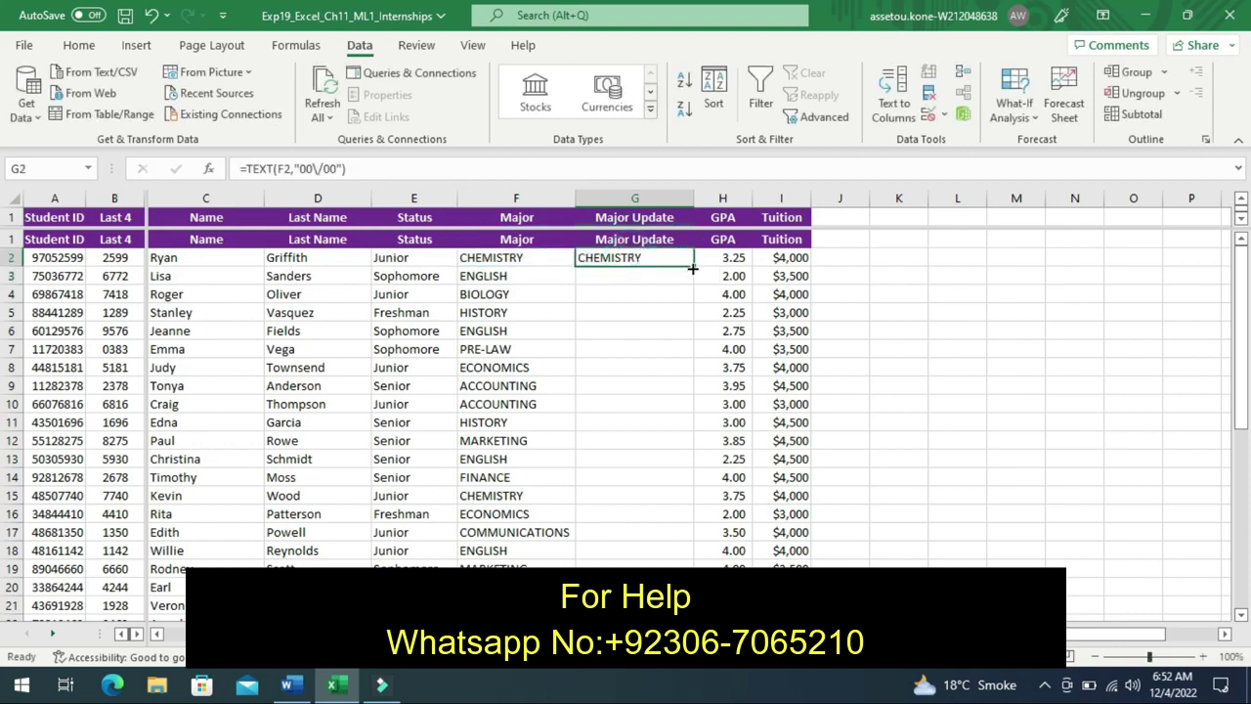
{"action": "double_click", "coordinate": [693, 265]}
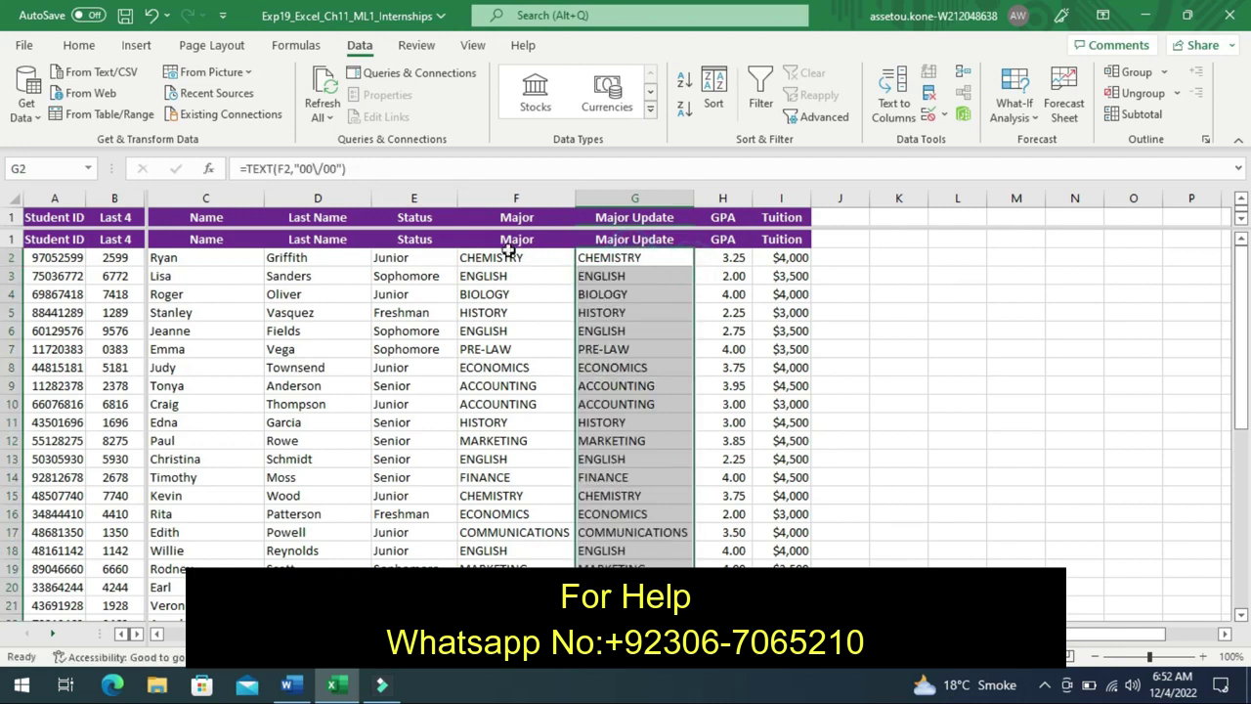
{"action": "left_click", "coordinate": [613, 277]}
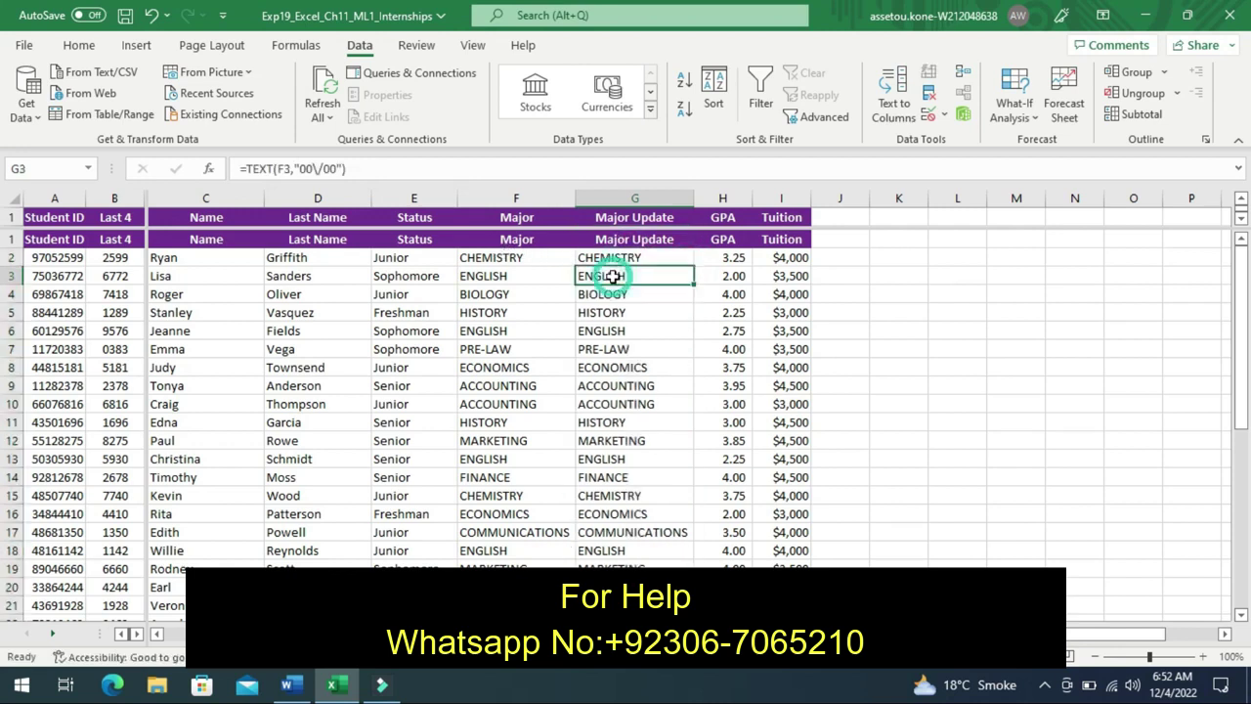
{"action": "left_click", "coordinate": [532, 258]}
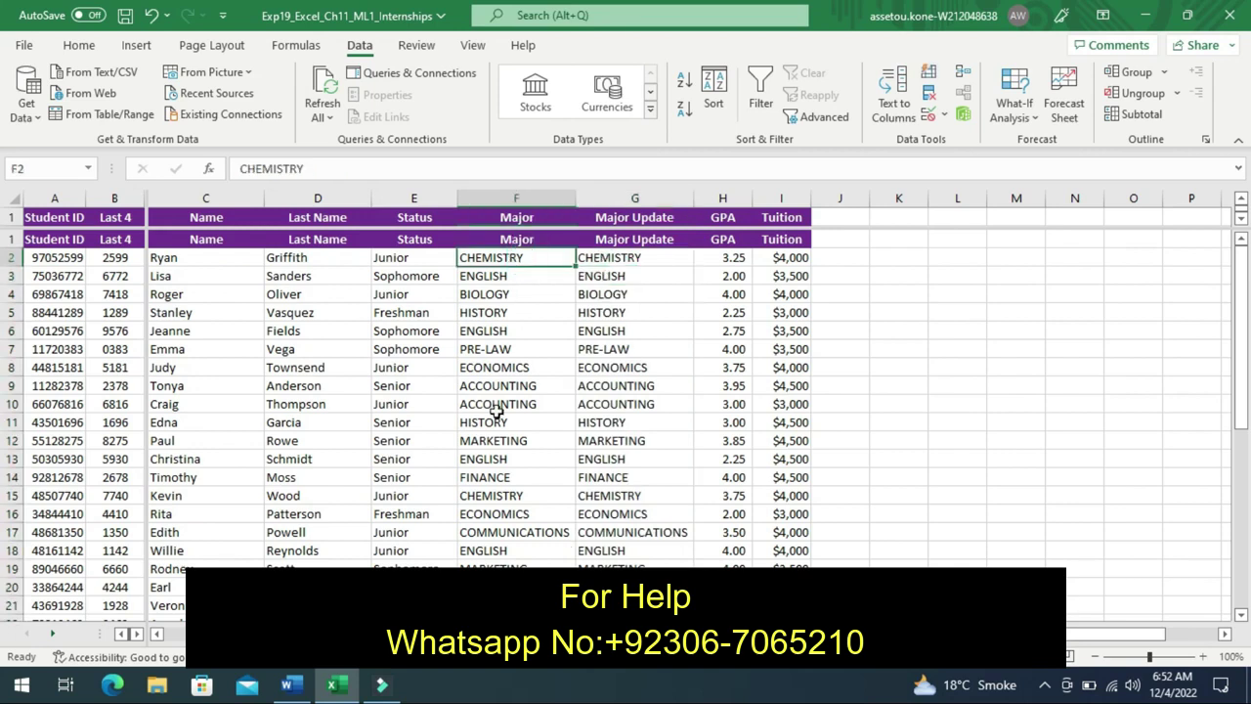
- Move the yellow highlight from step 5 to step 6's hide-column-F instructions, then return to Excel
{"action": "left_click", "coordinate": [296, 687]}
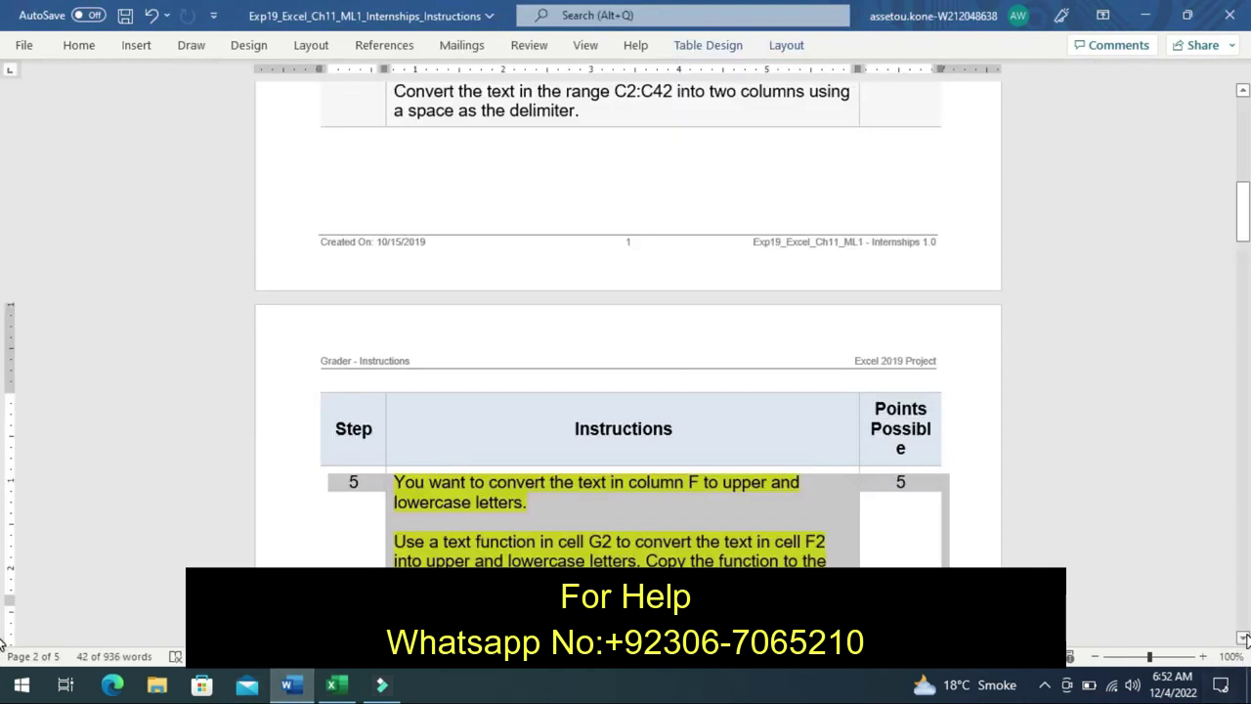
{"action": "left_click", "coordinate": [1242, 636]}
{"action": "scroll", "coordinate": [1243, 637], "scroll_direction": "down", "scroll_amount": 4}
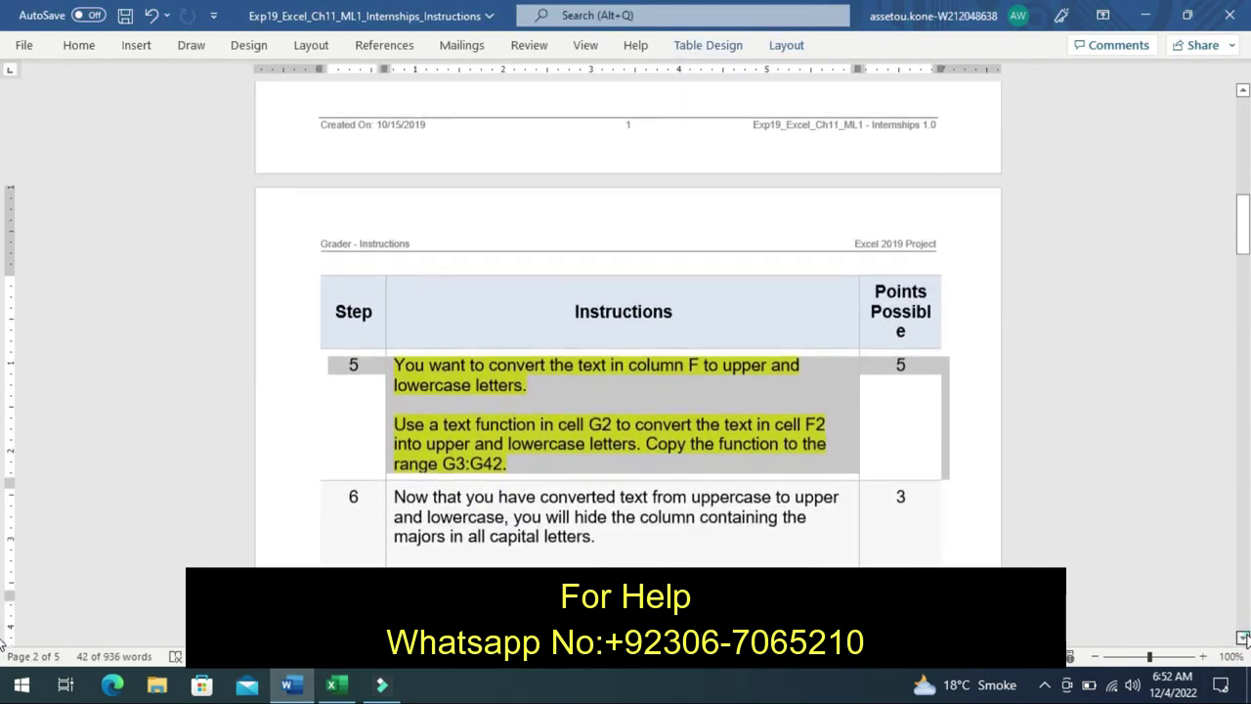
{"action": "scroll", "coordinate": [1242, 636], "scroll_direction": "down", "scroll_amount": 2}
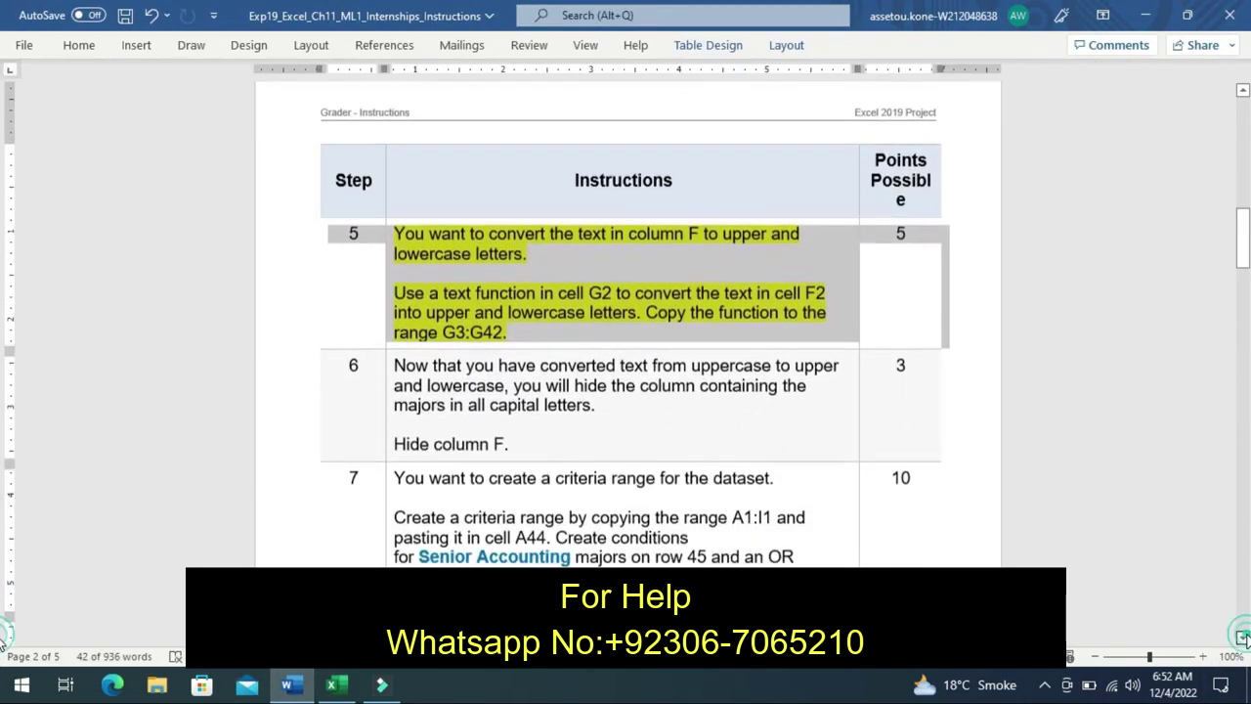
{"action": "key", "text": "ctrl+z"}
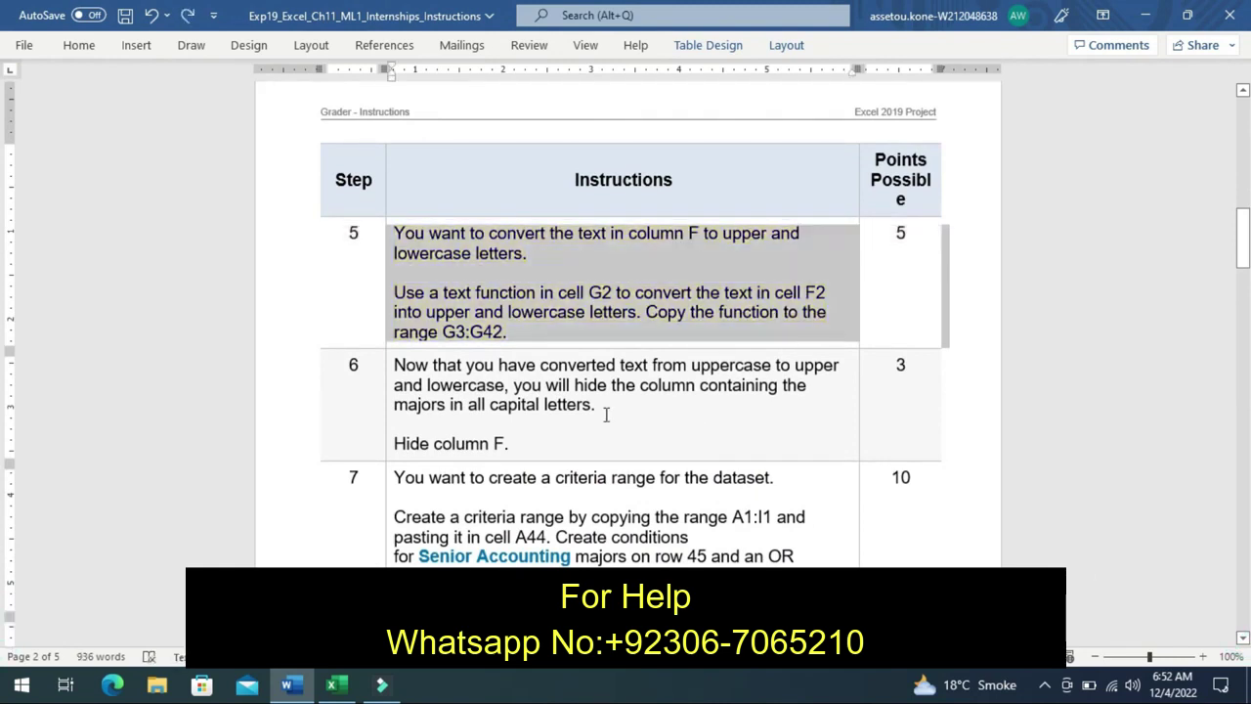
{"action": "left_click", "coordinate": [387, 411]}
{"action": "left_click", "coordinate": [465, 381]}
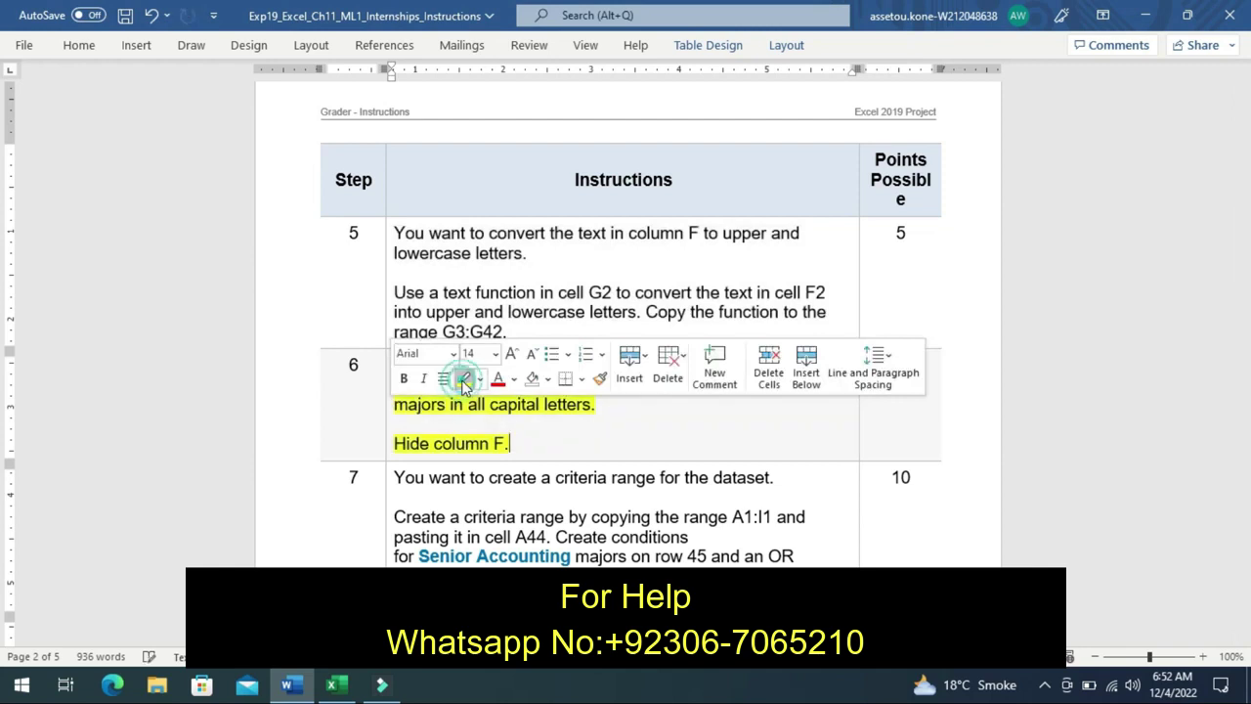
{"action": "left_click", "coordinate": [284, 443]}
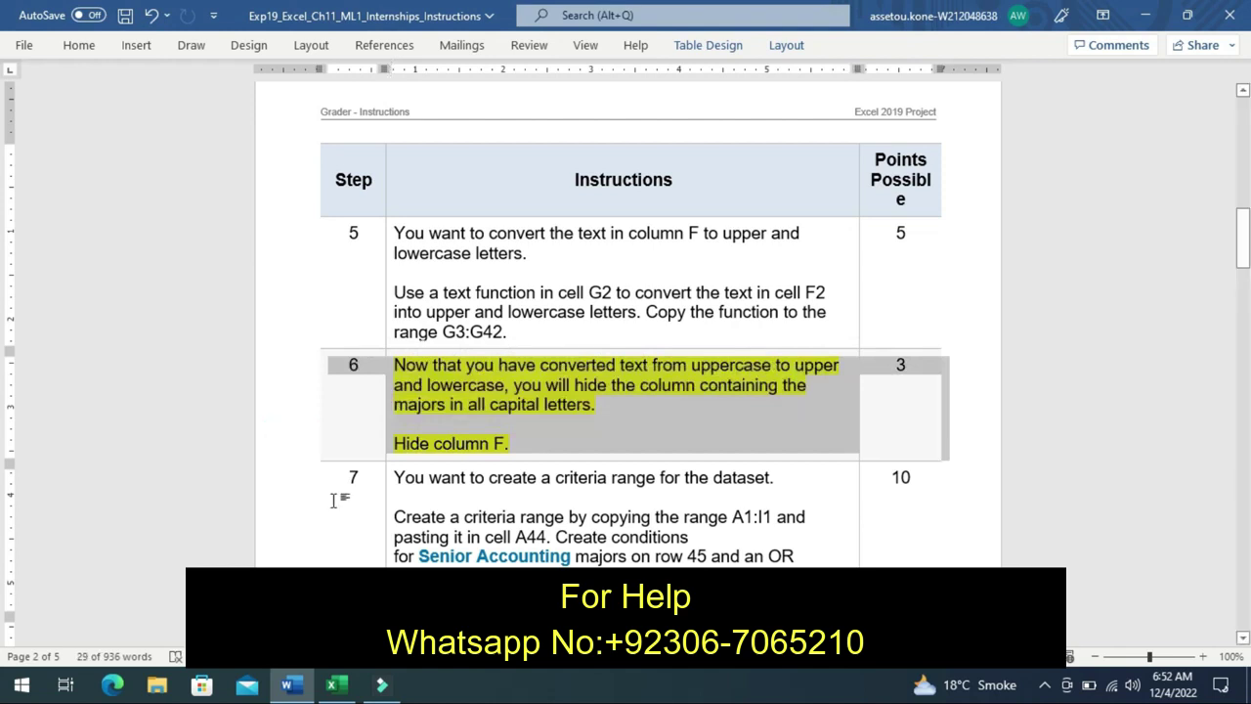
{"action": "left_click", "coordinate": [332, 684]}
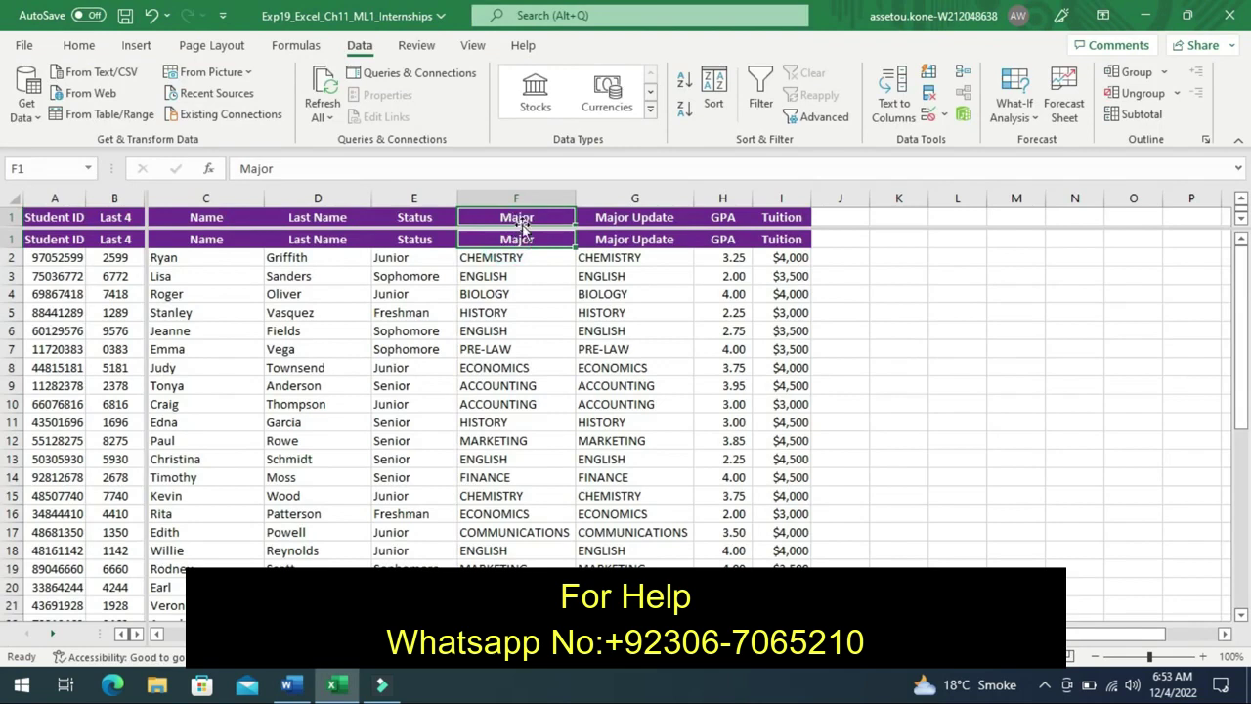
- Review the Major header and the BIOLOGY and CHEMISTRY entries in column F
{"action": "left_click", "coordinate": [524, 240]}
{"action": "left_click", "coordinate": [535, 294]}
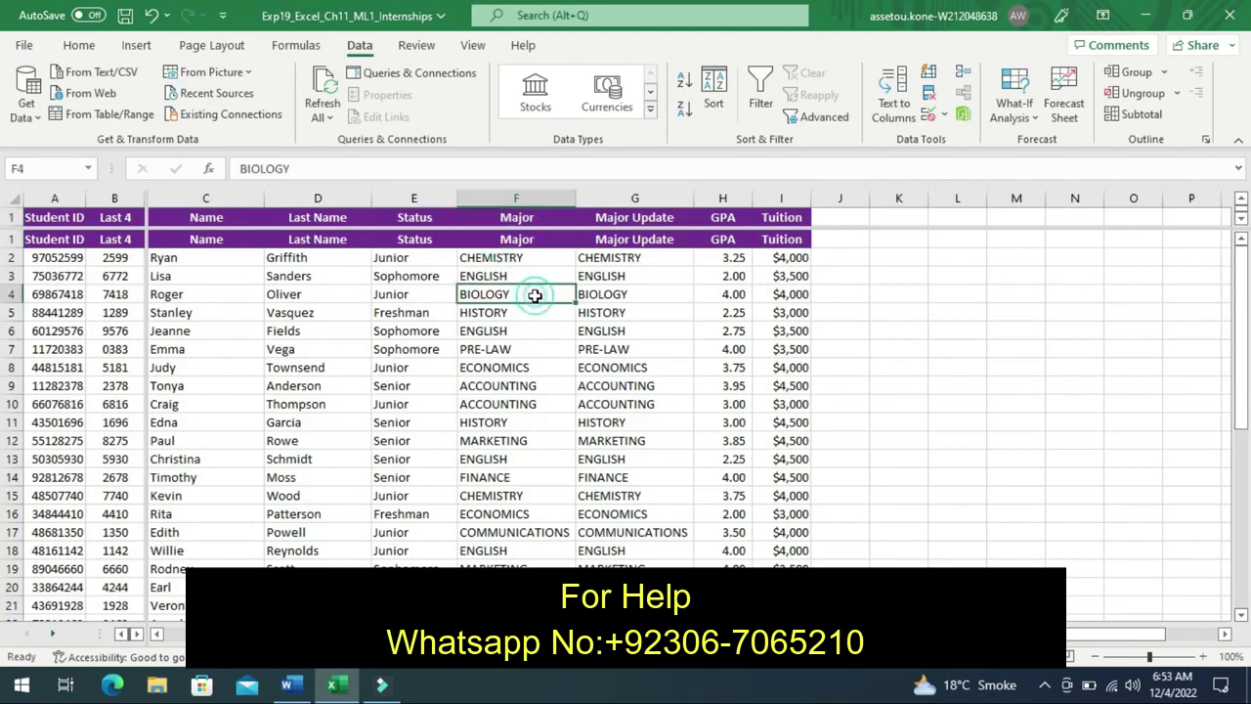
{"action": "left_click", "coordinate": [522, 240]}
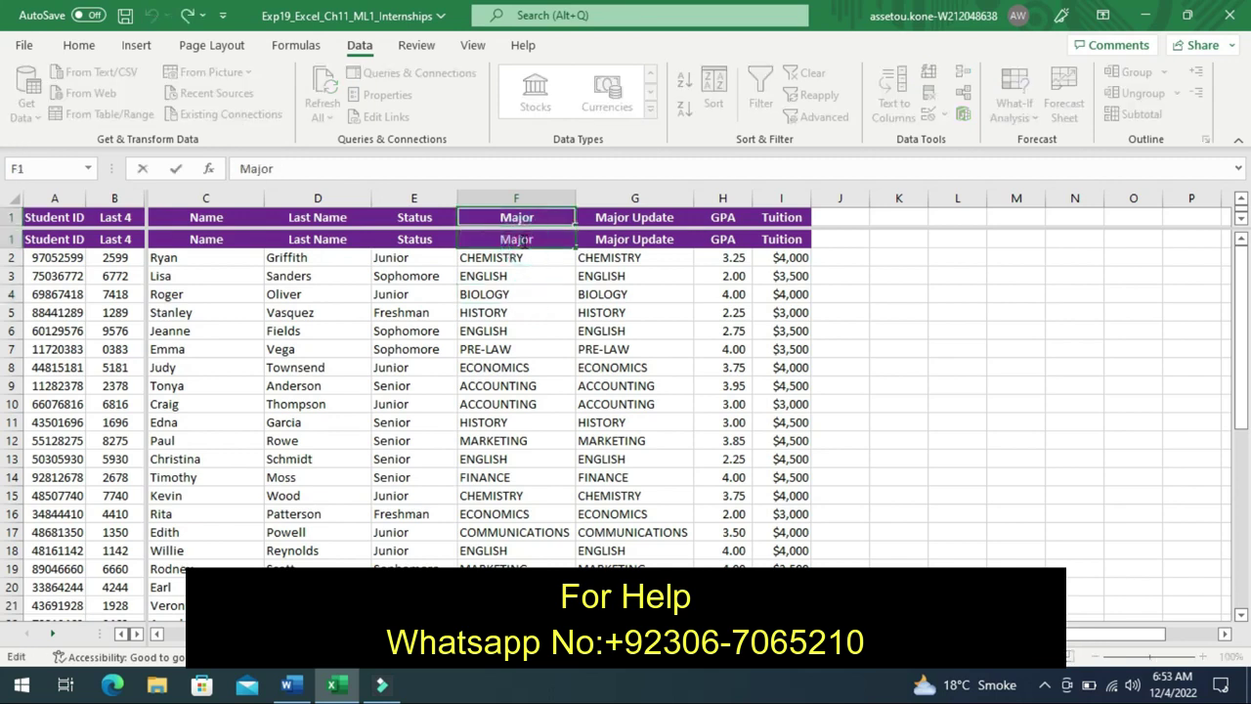
{"action": "left_click", "coordinate": [538, 260]}
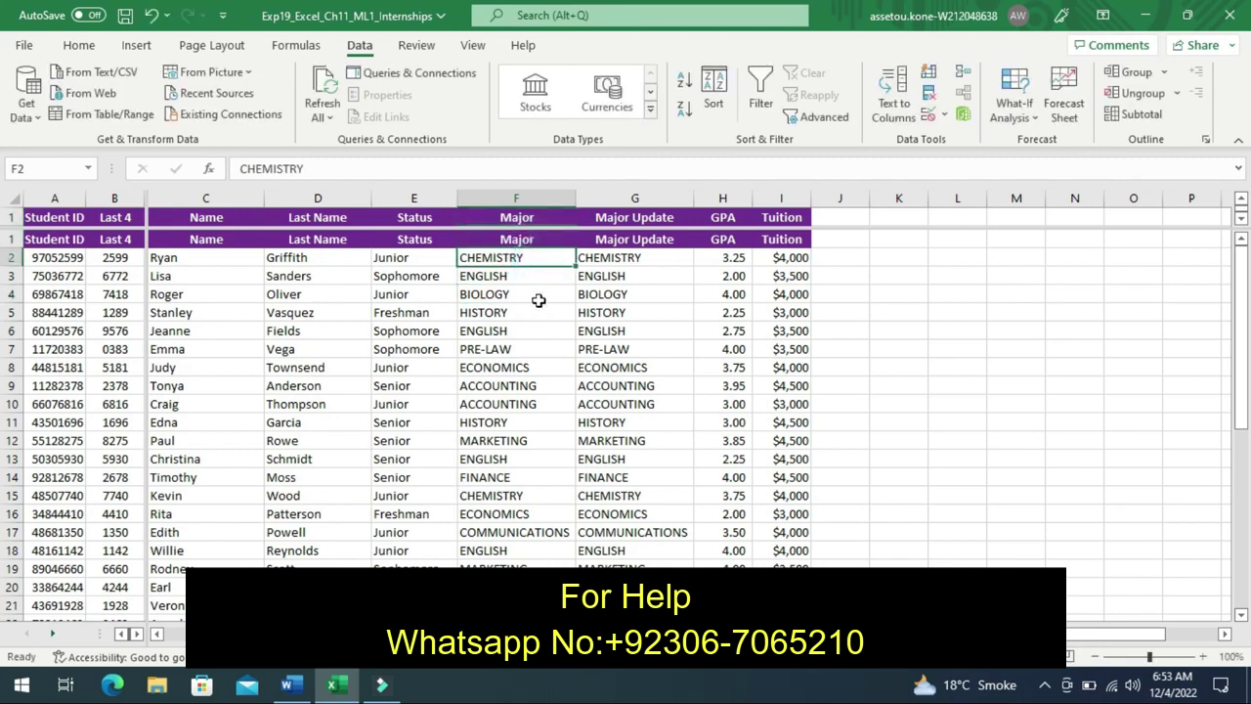
- Check the Word instructions, then select ENGLISH in F3 and leave the F1 Major header unchanged
{"action": "left_click", "coordinate": [285, 687]}
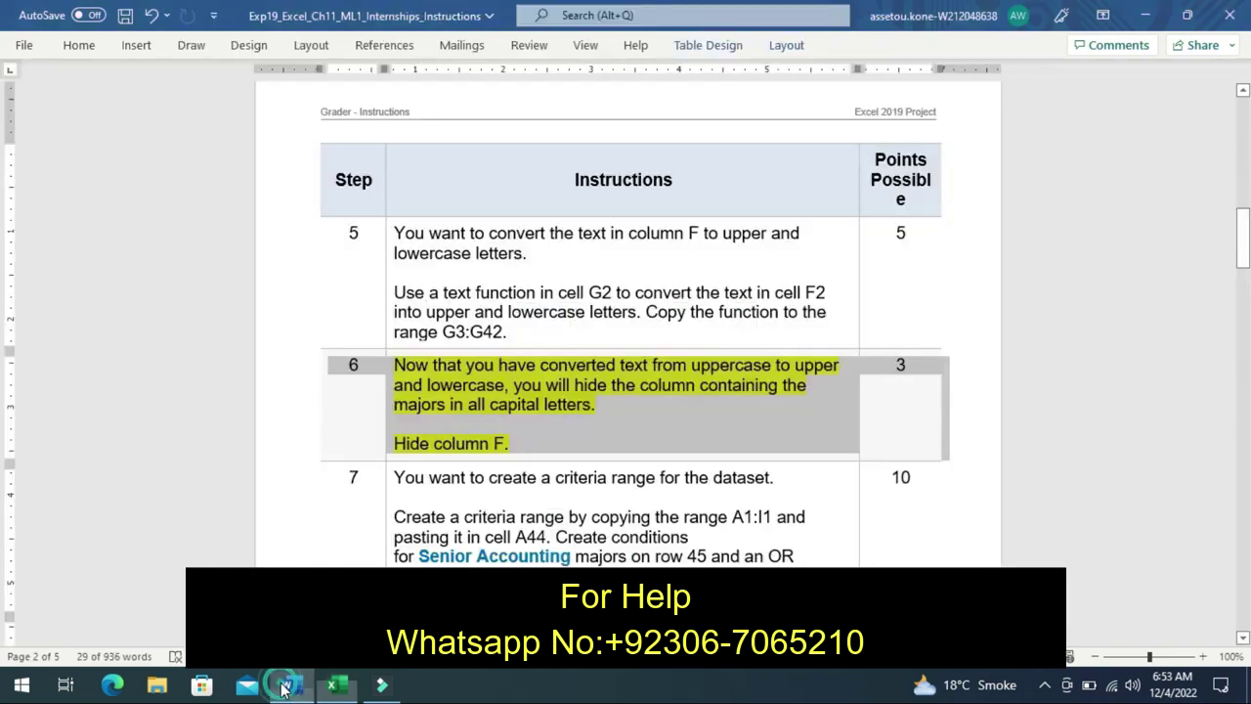
{"action": "left_click", "coordinate": [343, 684]}
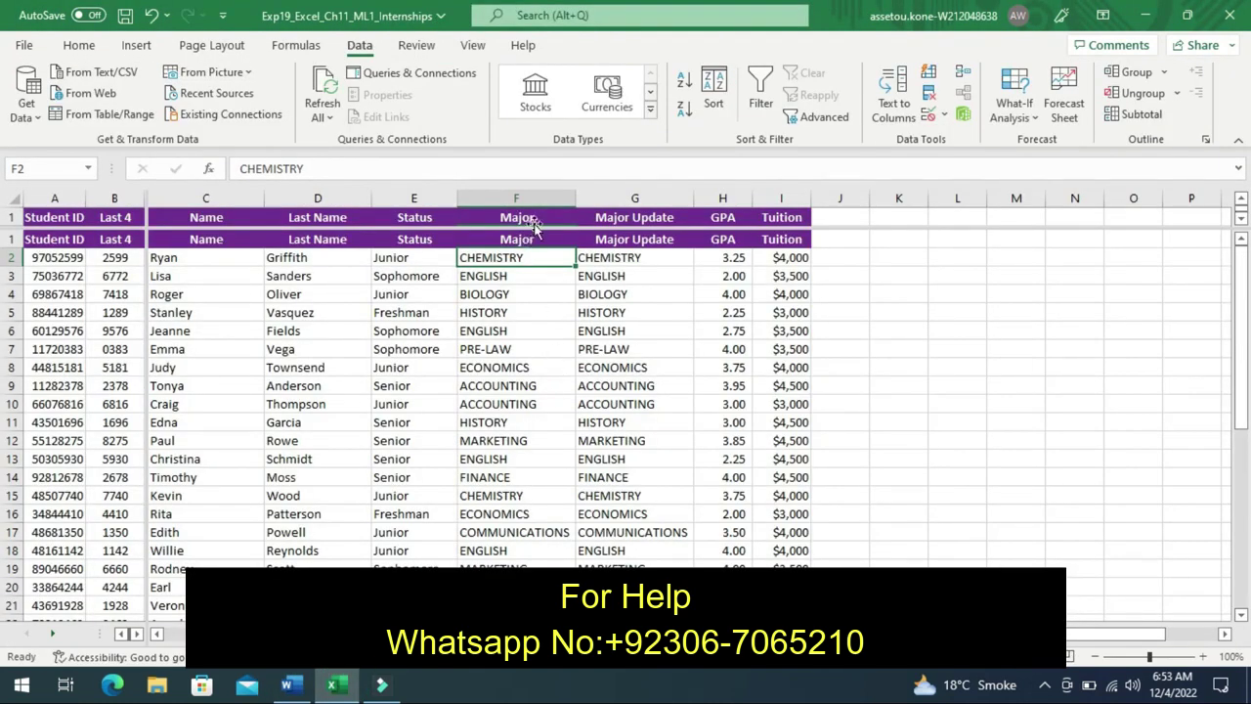
{"action": "left_click", "coordinate": [541, 278]}
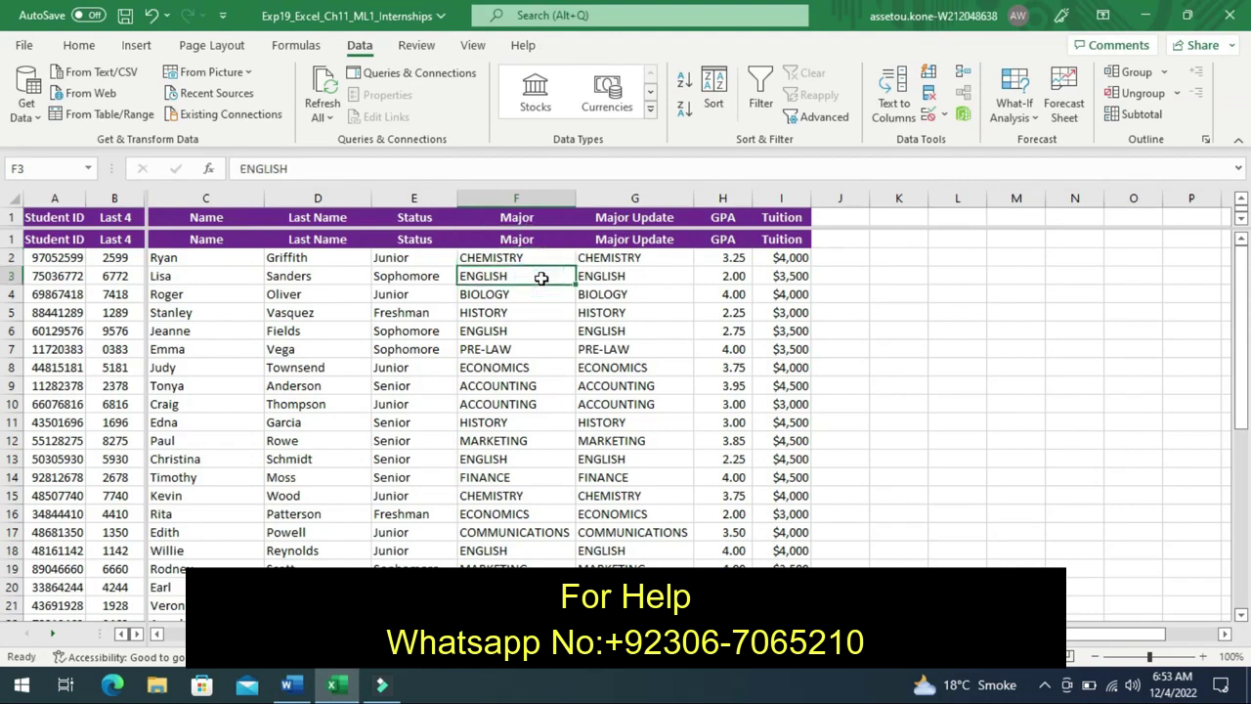
{"action": "double_click", "coordinate": [540, 241]}
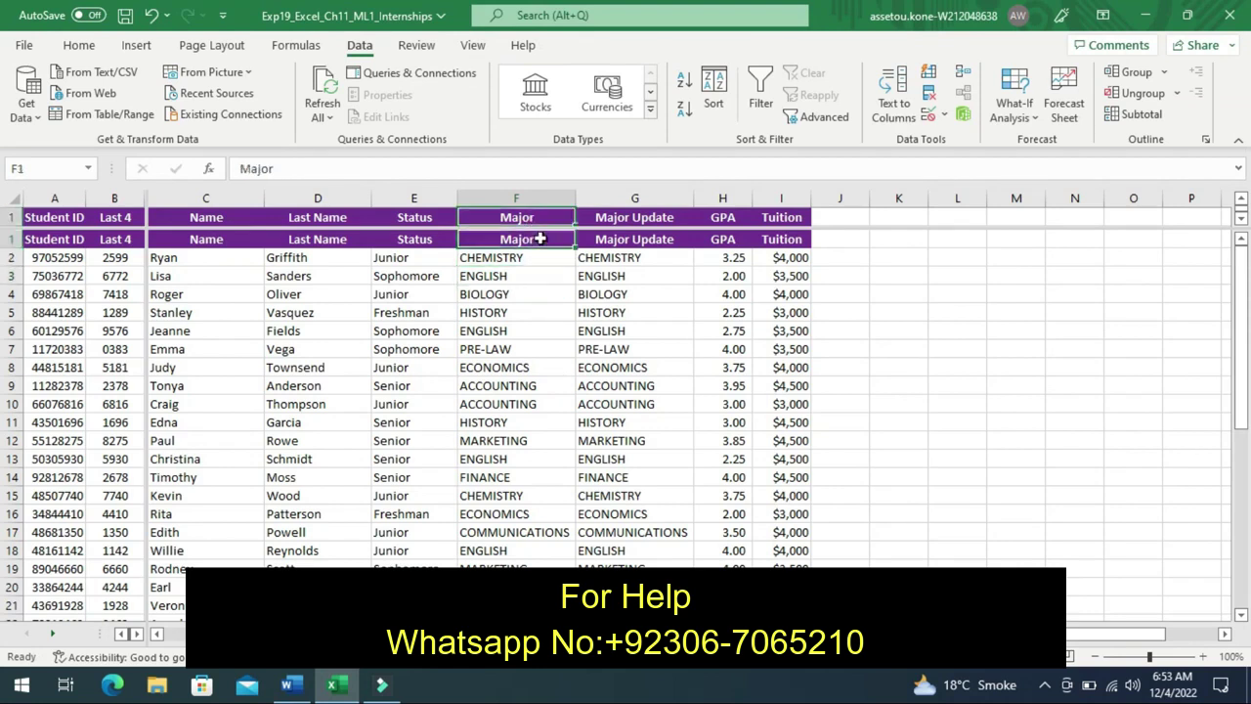
{"action": "key", "text": "Return"}
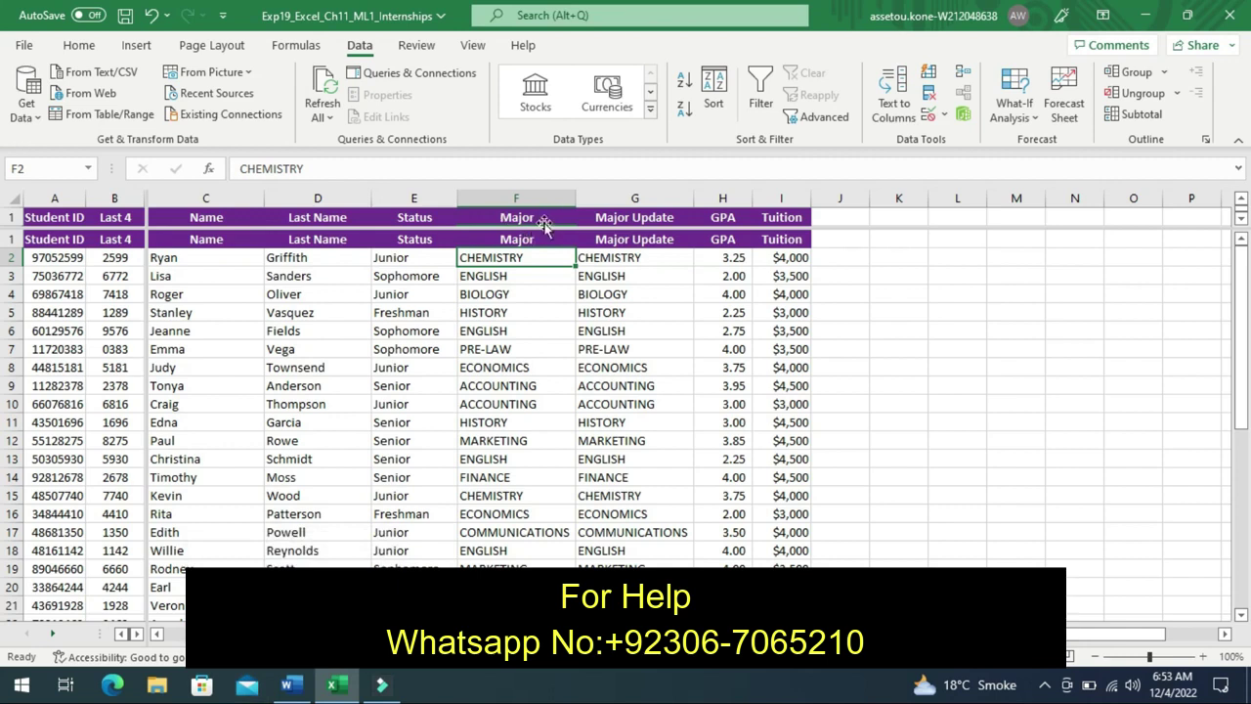
- Remove the split showing a duplicate header row, then hide the original Major column F
{"action": "double_click", "coordinate": [545, 227]}
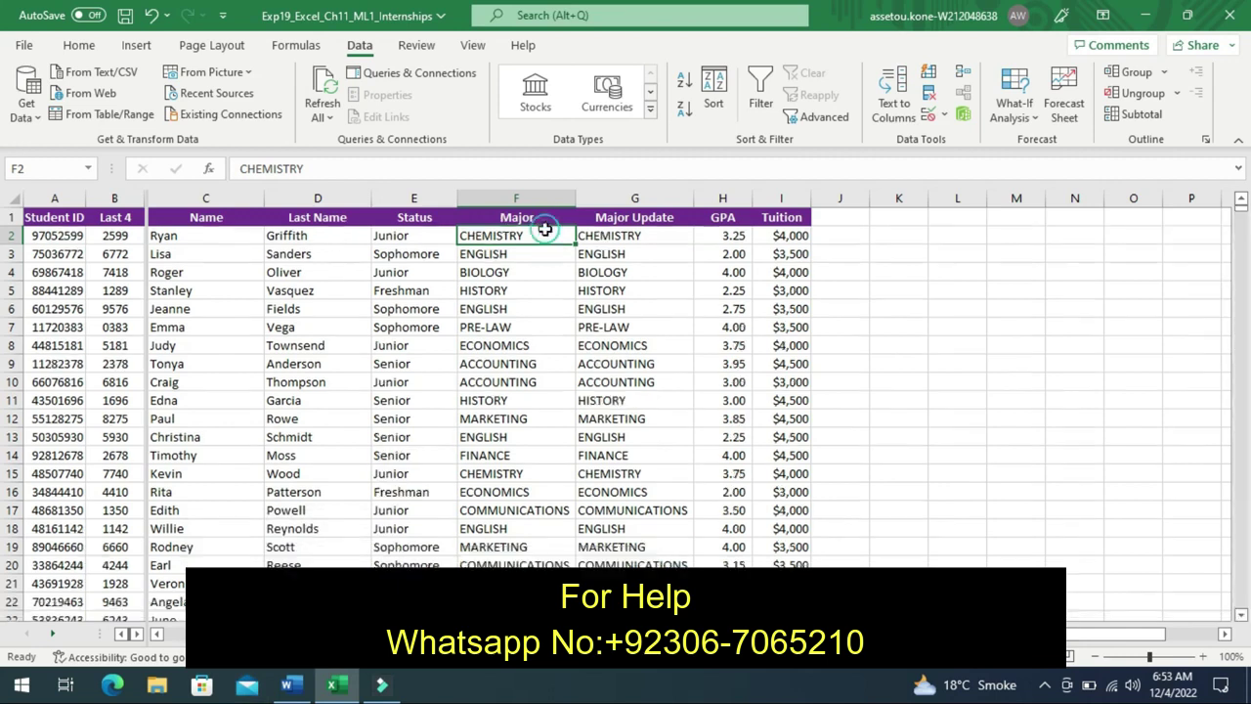
{"action": "left_click", "coordinate": [529, 217]}
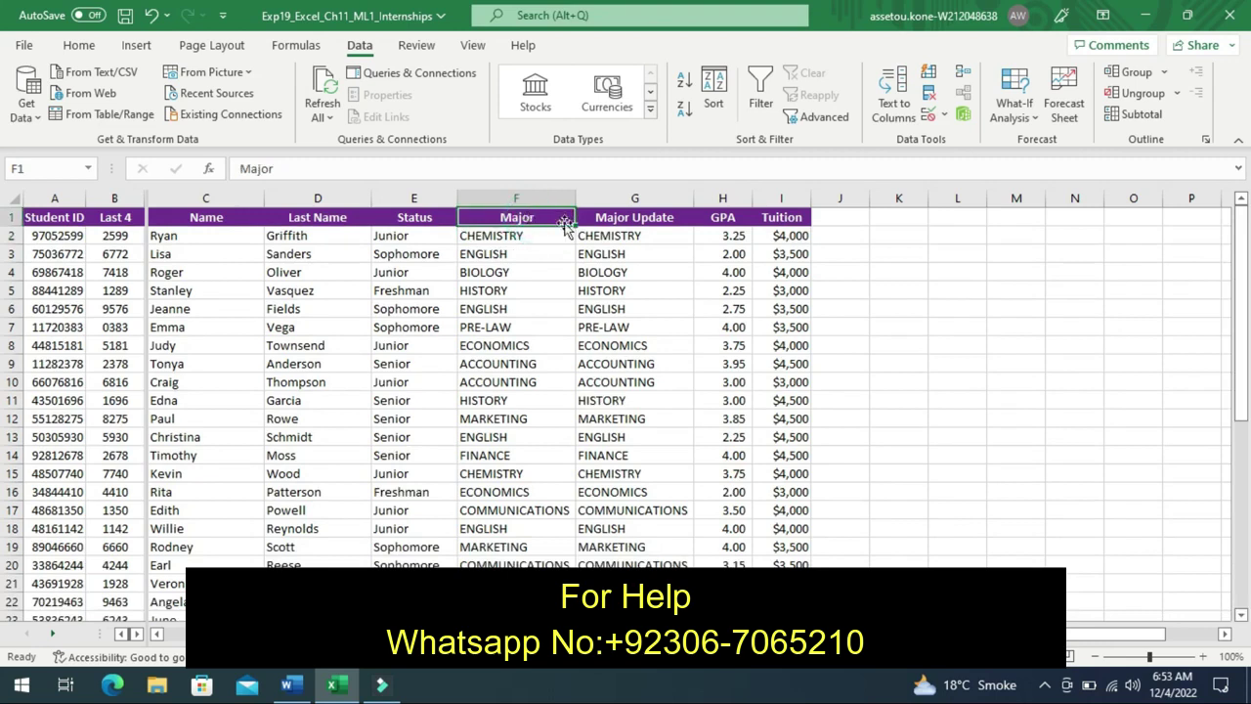
{"action": "left_click", "coordinate": [557, 192]}
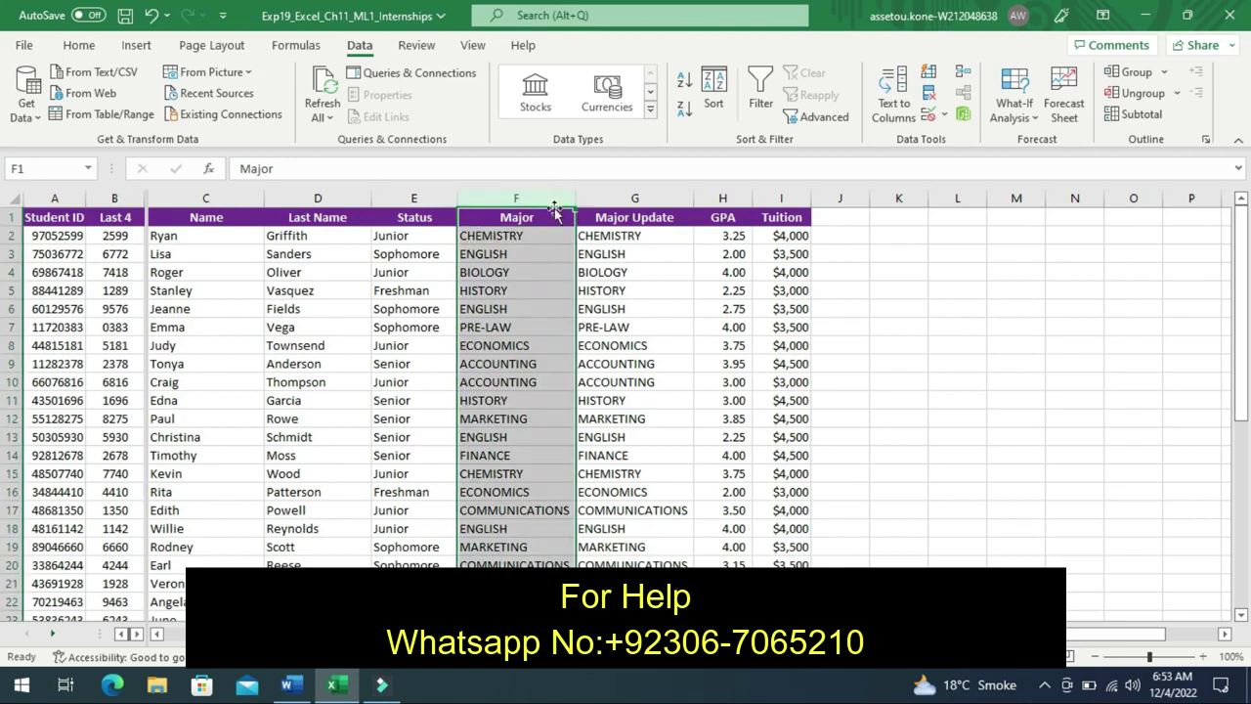
{"action": "right_click", "coordinate": [548, 193]}
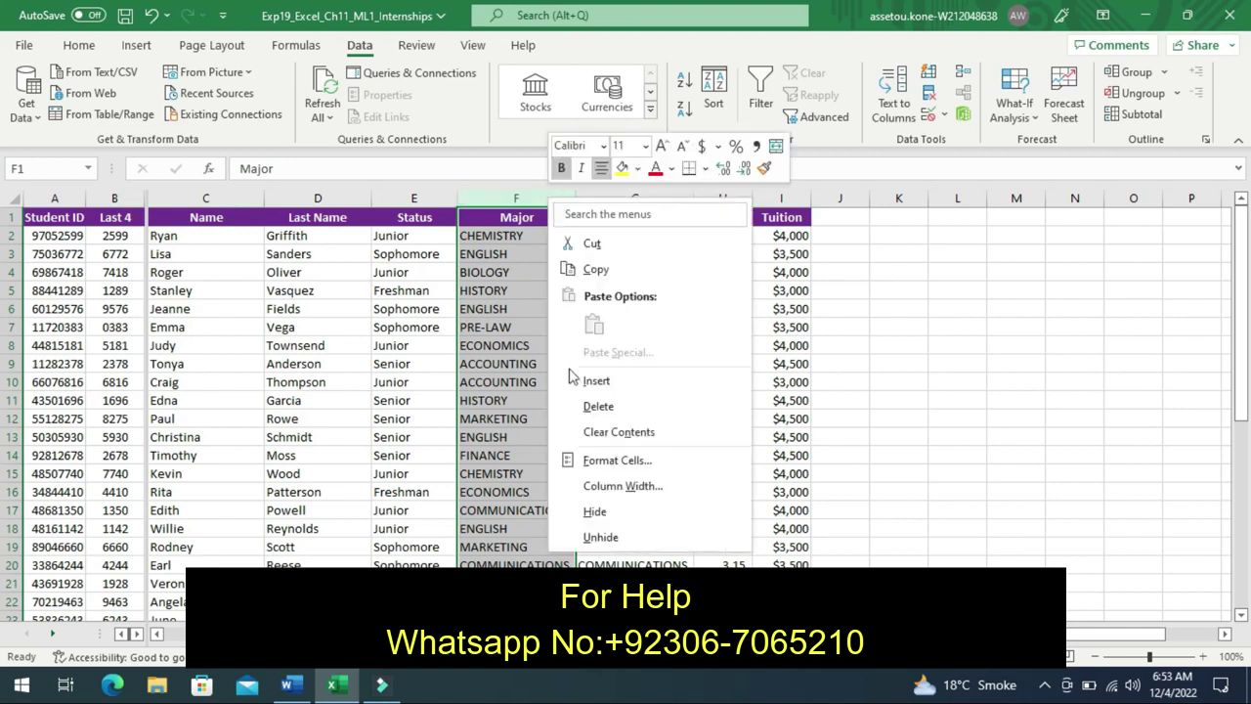
{"action": "left_click", "coordinate": [597, 513]}
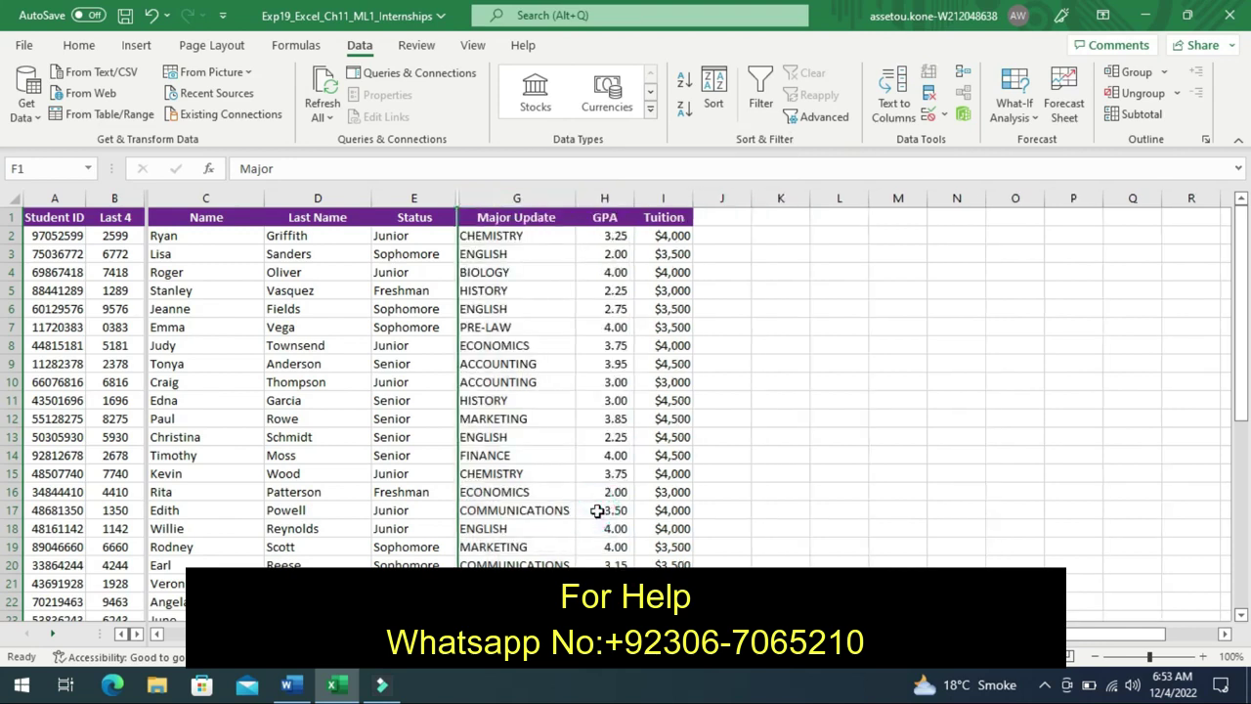